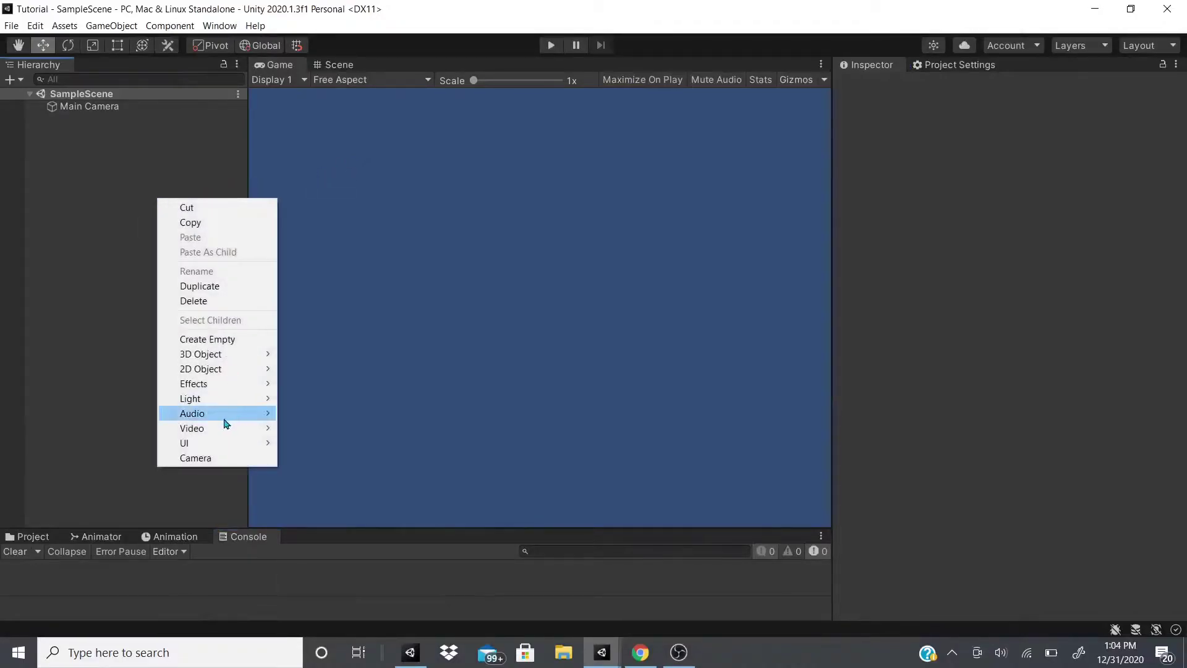
Step: Add a UI Toggle under a new Canvas and scale it to 2.8 on X and Y, leaving width at 160
mouse_move(224, 445)
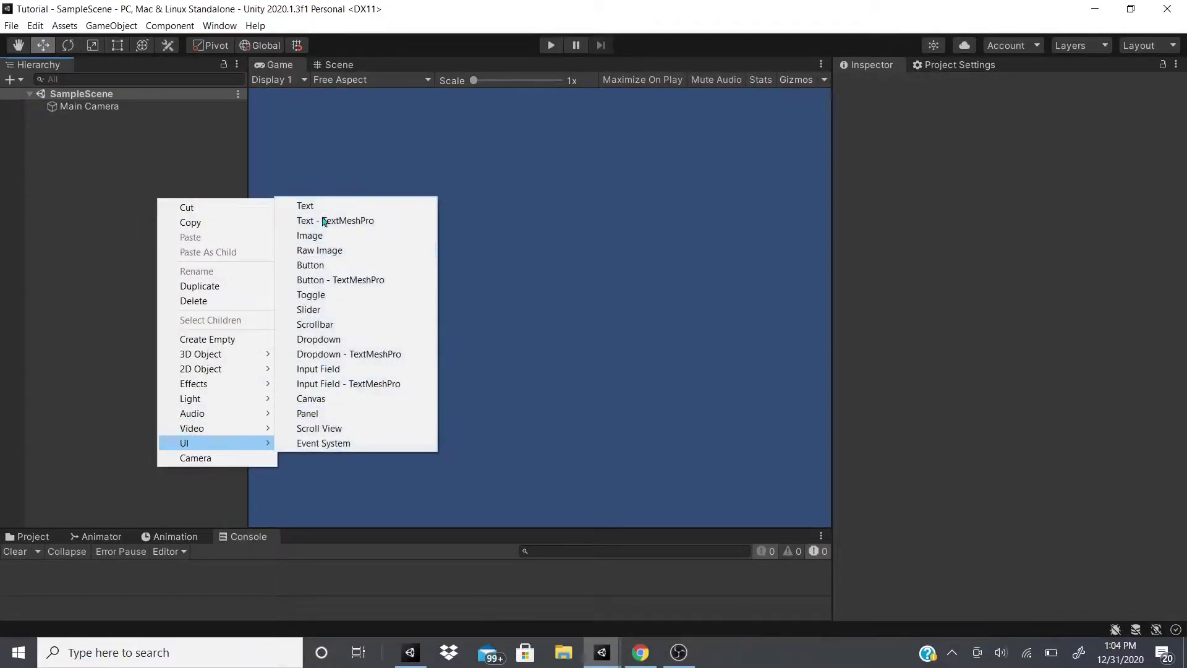
left_click(311, 294)
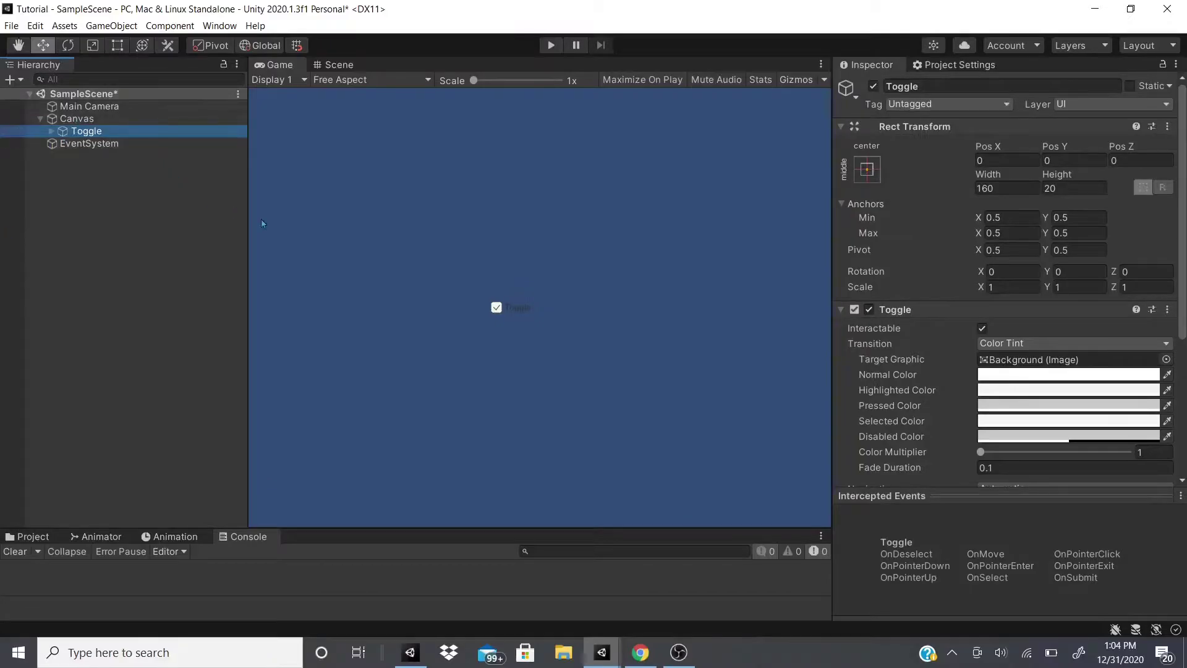
left_click(1001, 187)
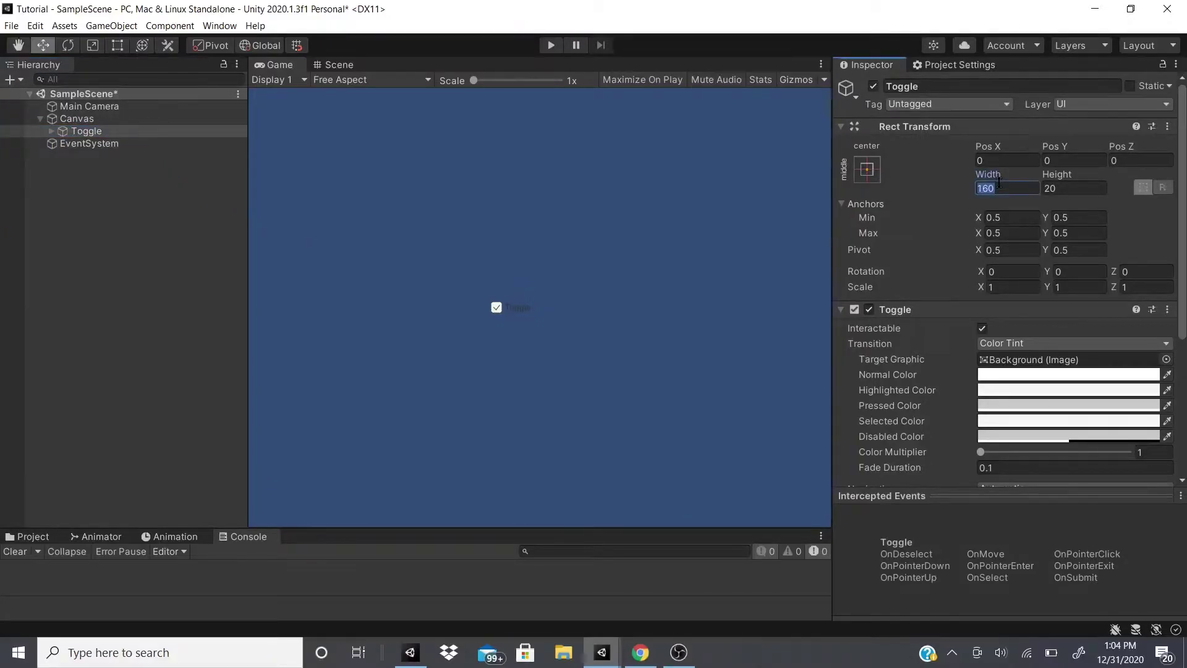
type("320")
key("Escape")
left_click(1016, 286)
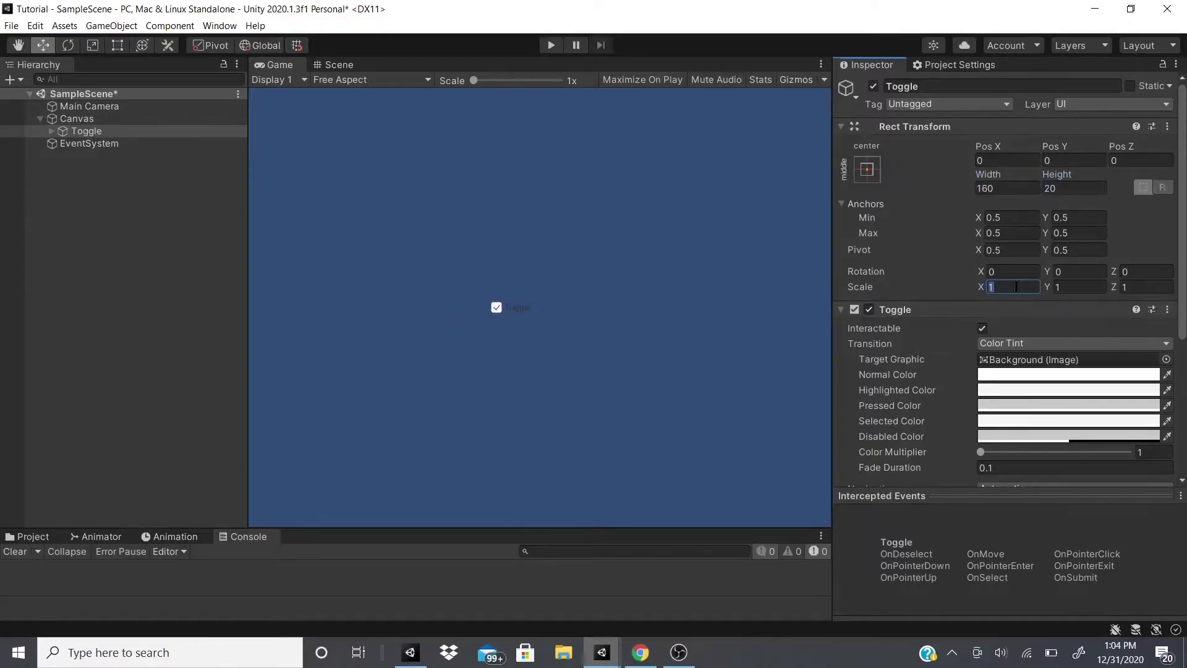
type("2.8")
key("Tab")
type("2.8")
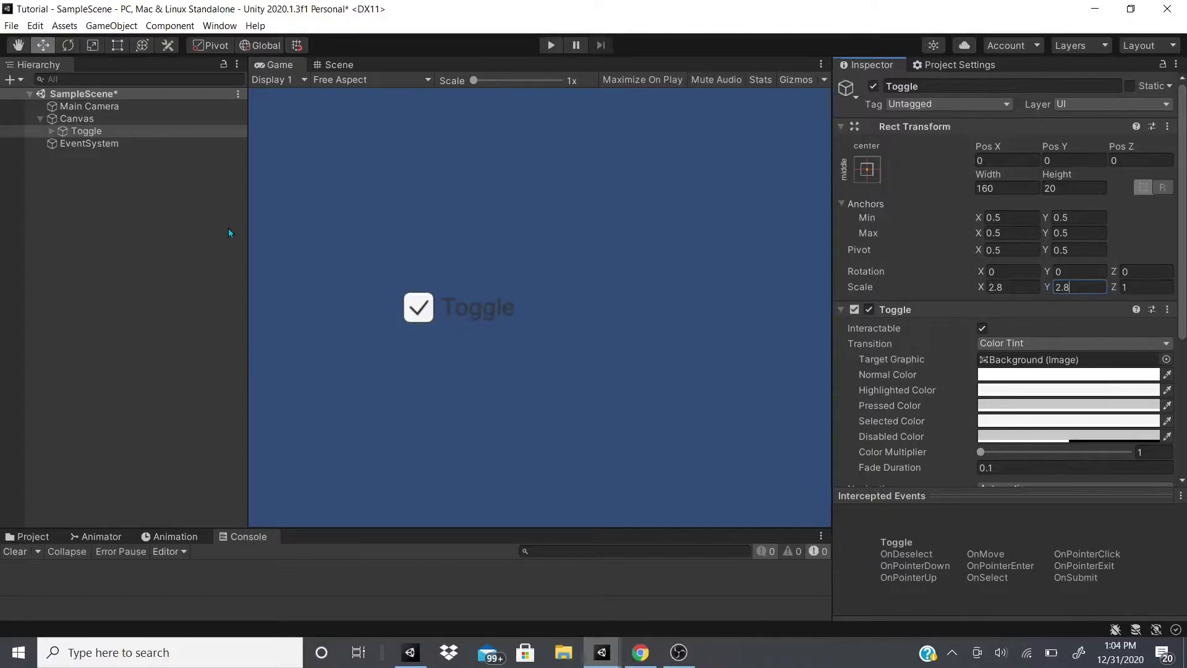
scroll(924, 179, "down", 5)
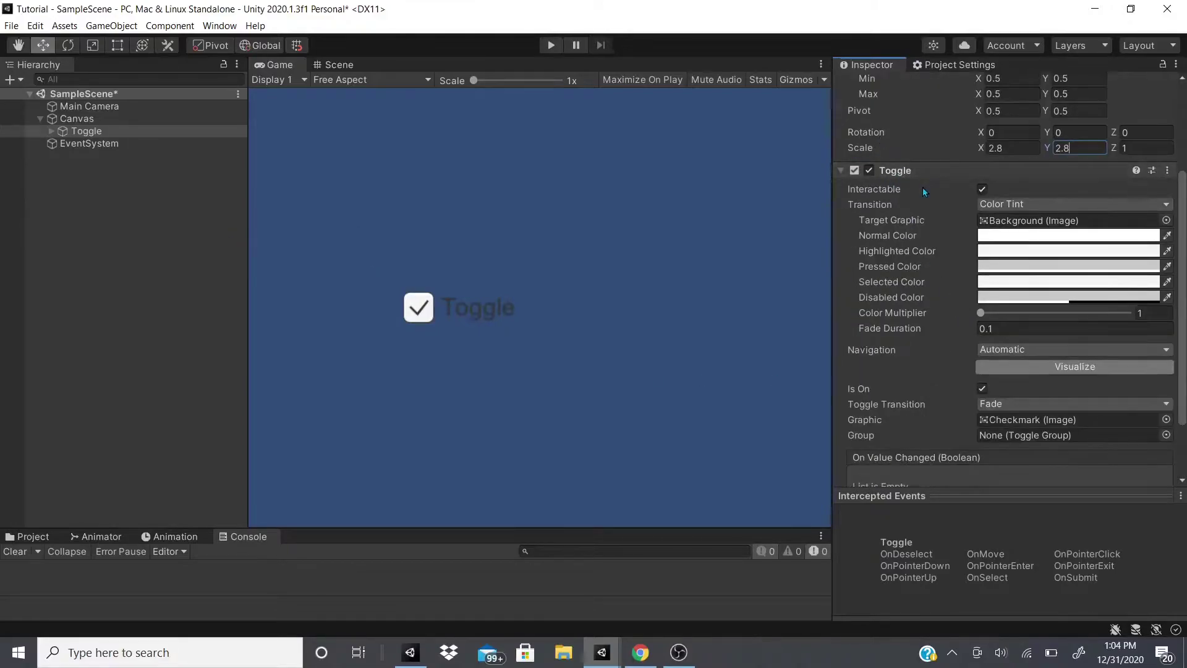
scroll(918, 183, "up", 5)
scroll(906, 220, "down", 5)
scroll(907, 219, "down", 3)
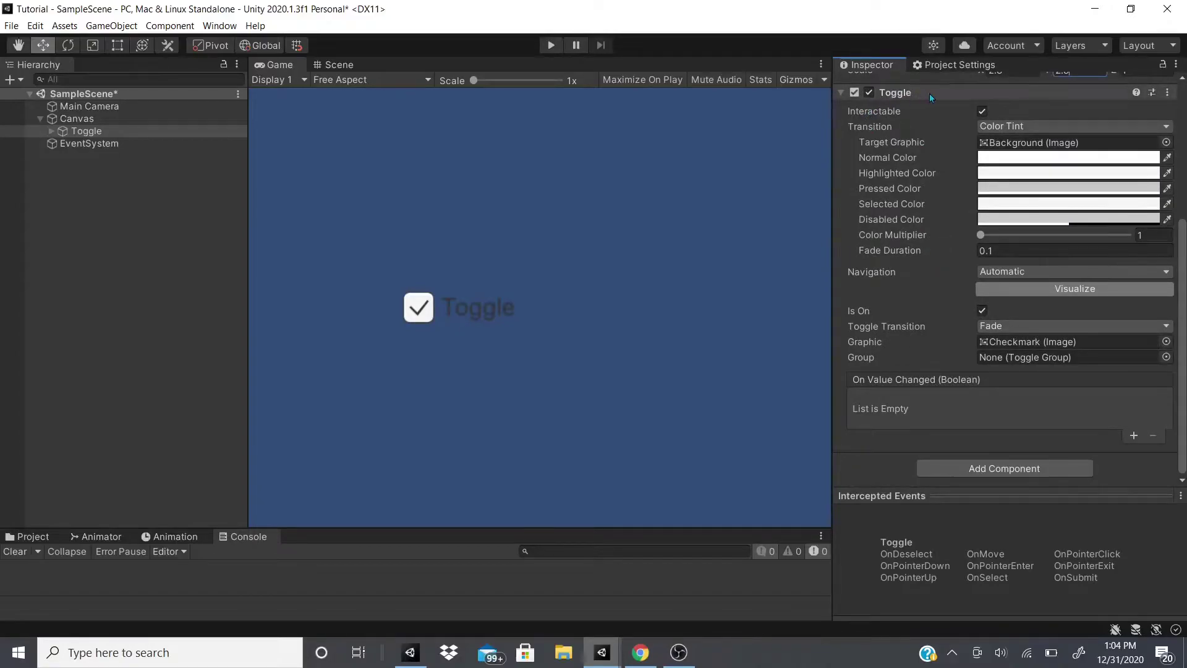
left_click(983, 111)
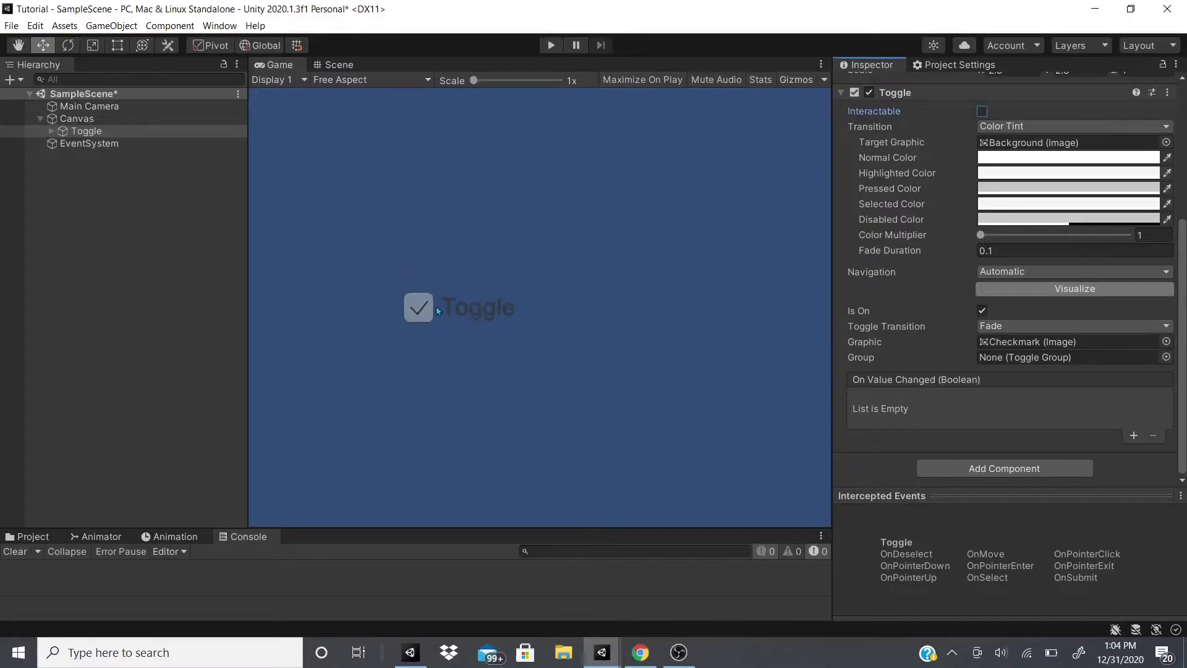
left_click(983, 111)
left_click(983, 111)
left_click(985, 111)
left_click(86, 118)
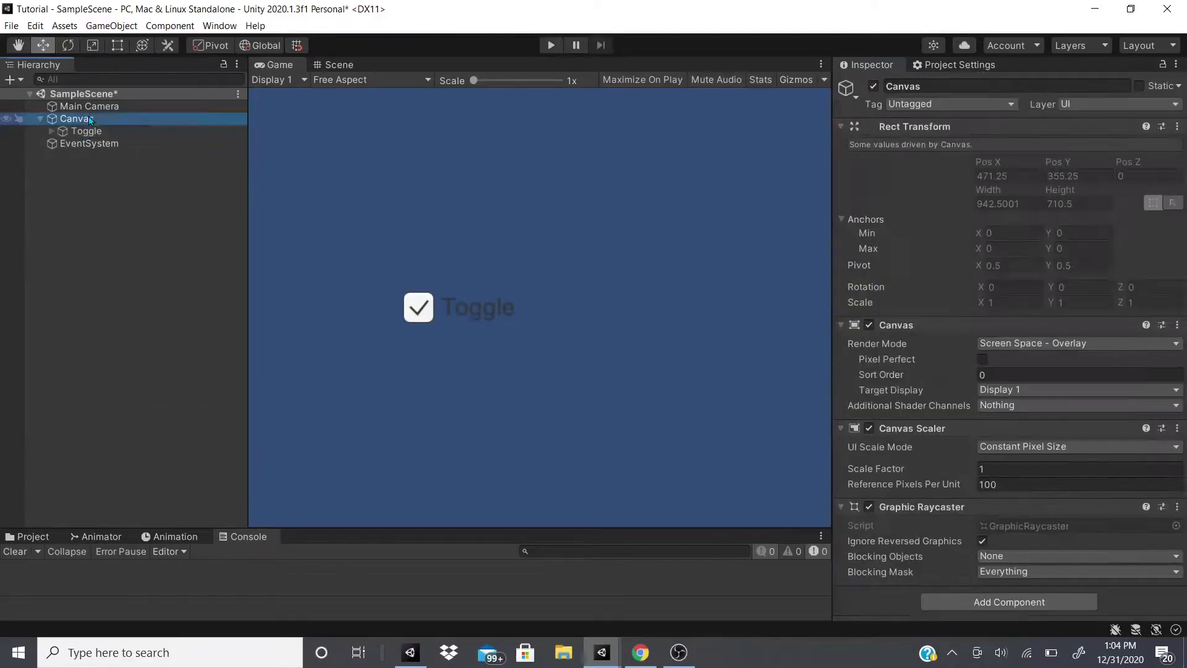
right_click(88, 117)
left_click(142, 237)
scroll(950, 282, "down", 4)
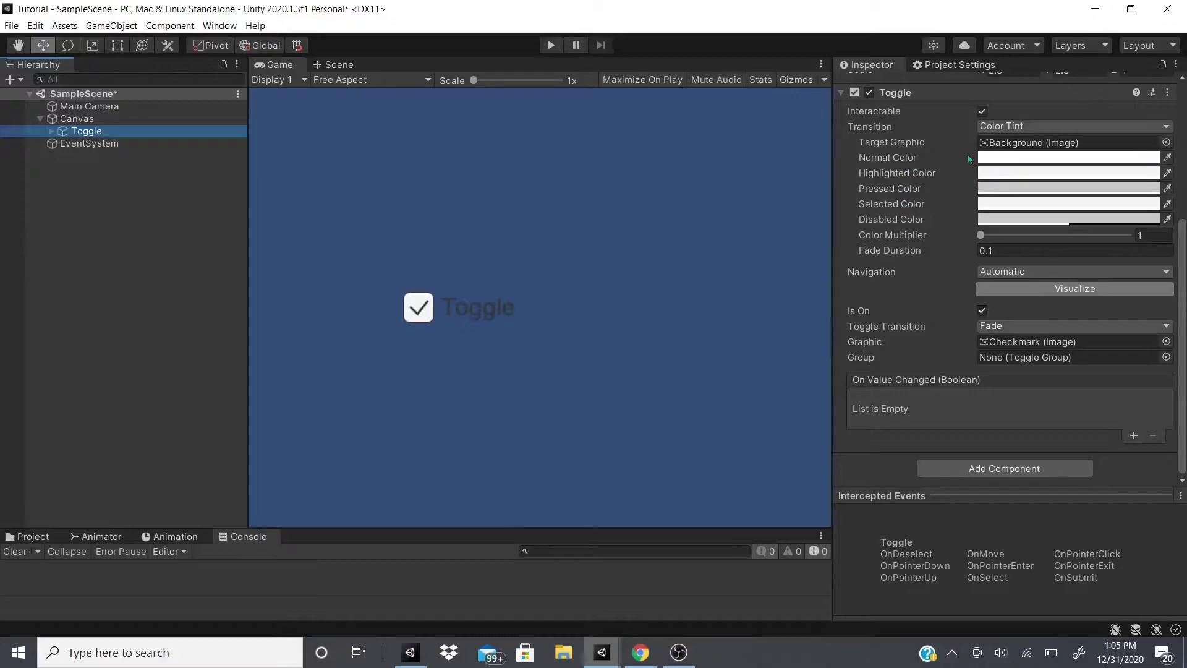
Step: Set the toggle's Highlighted Color to yellow and its Fade Duration to 2
left_click(992, 174)
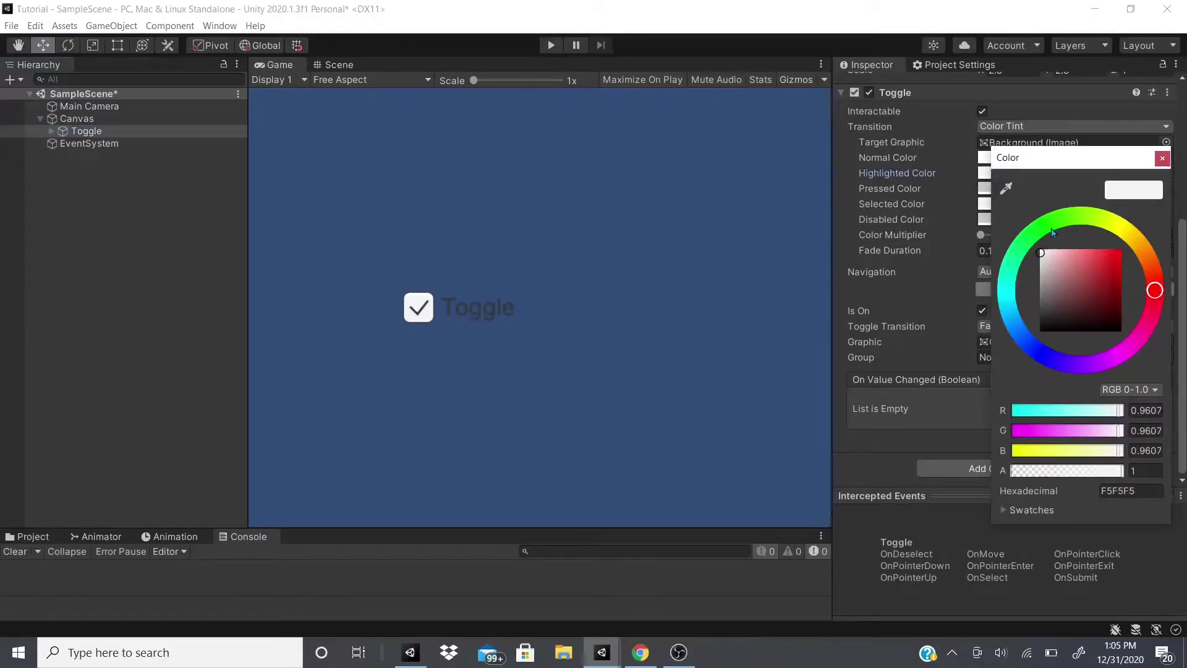
mouse_move(1051, 232)
left_mouse_down()
mouse_move(1077, 224)
mouse_move(1107, 241)
mouse_move(1083, 281)
mouse_move(1119, 251)
left_mouse_up()
left_click(970, 250)
type("2")
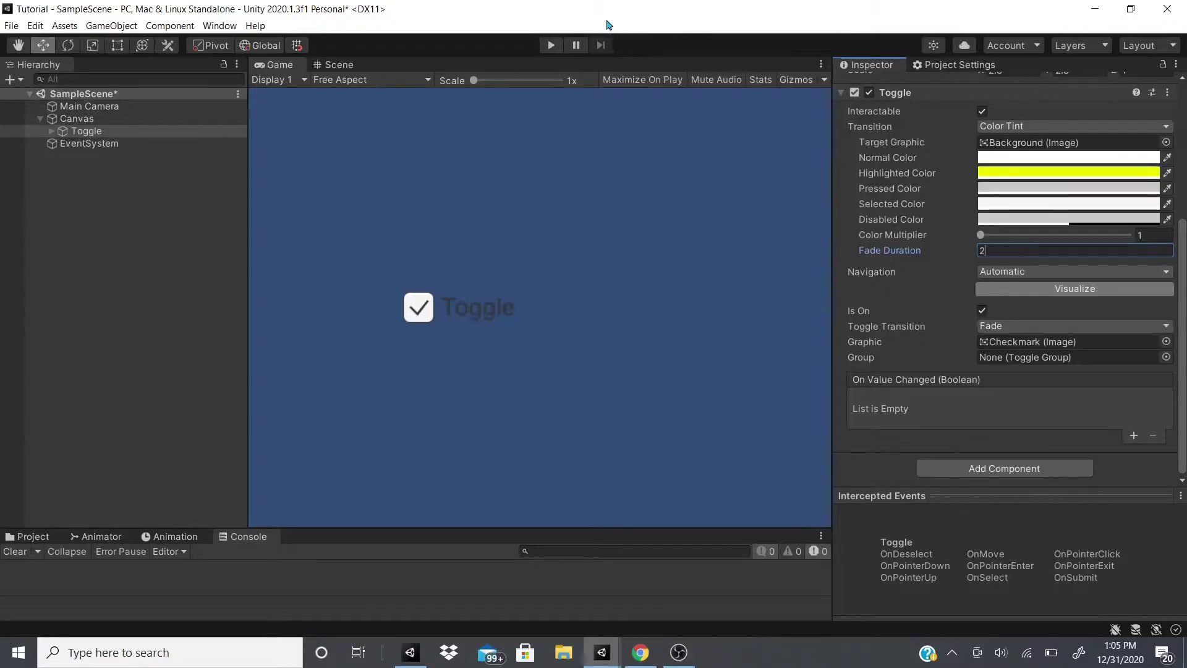
Step: Test the toggle in play mode, trying a Fade Duration of 10, then stop play mode
left_click(550, 45)
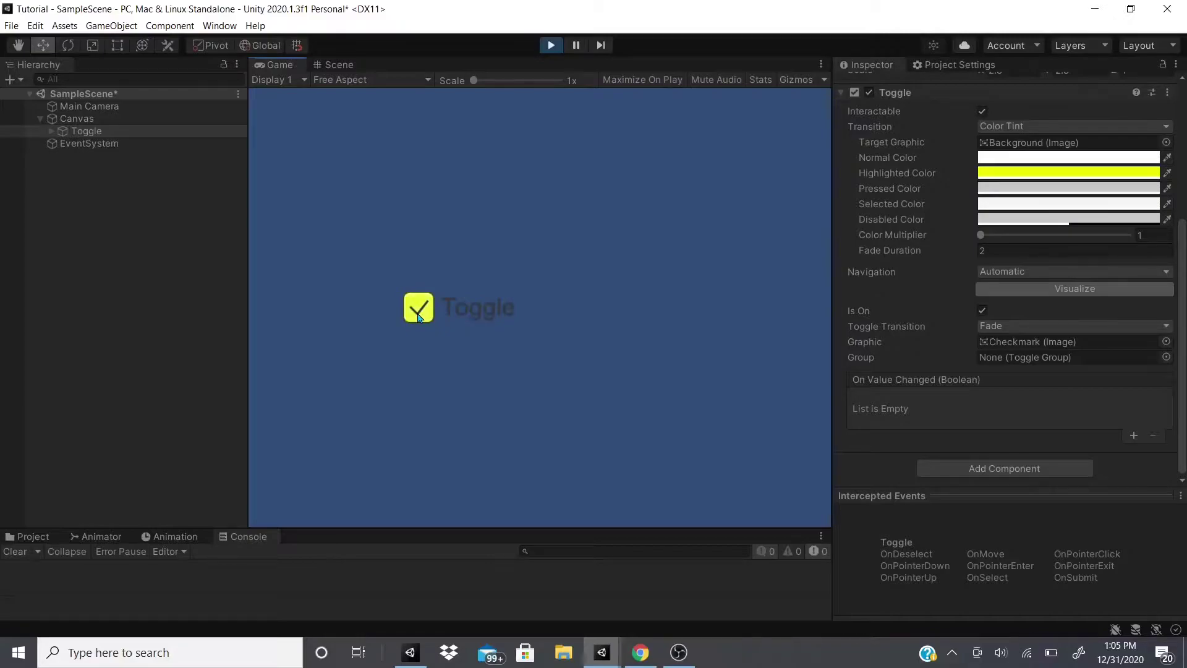
left_click(1021, 249)
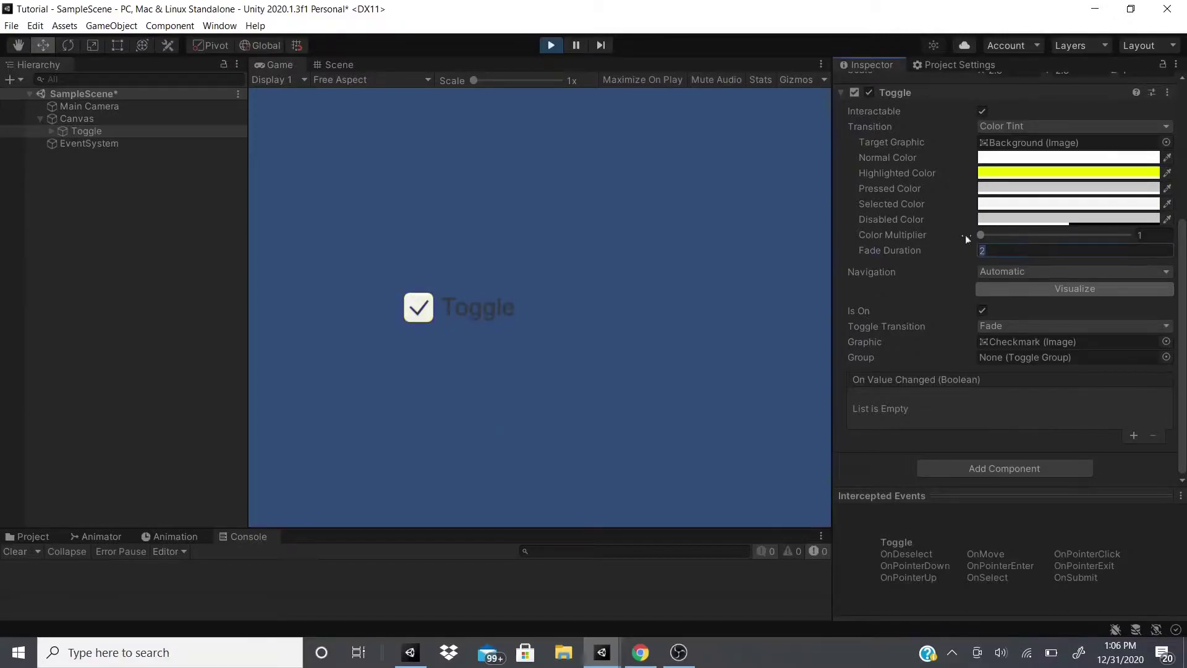
type("10")
key("Return")
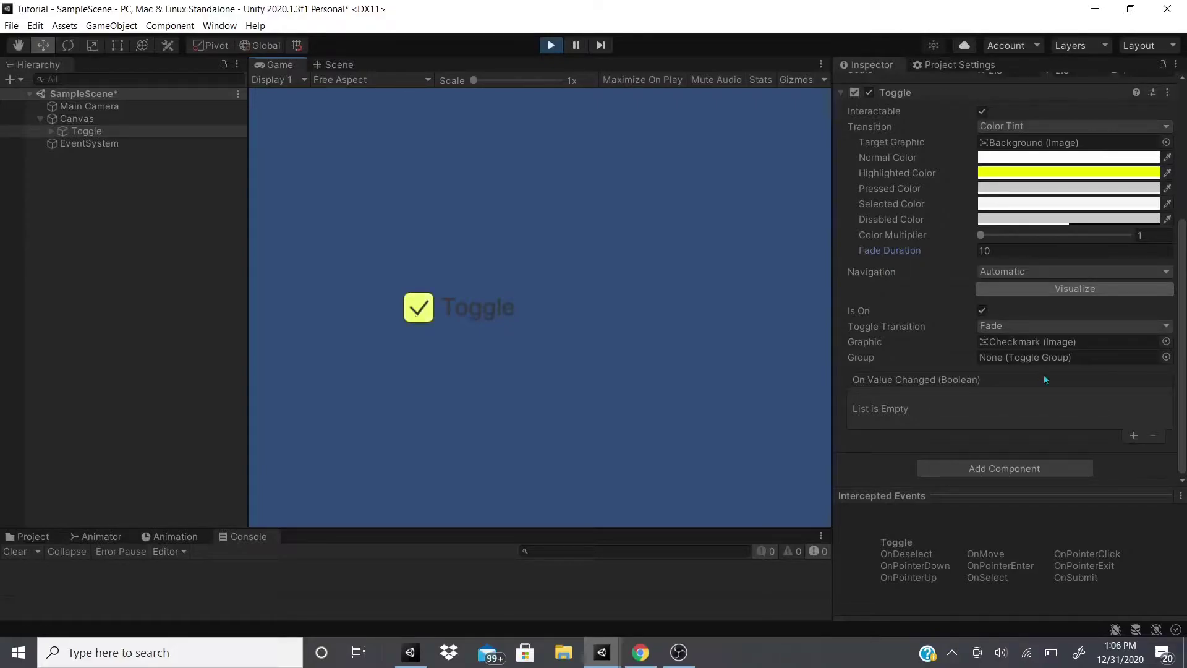
left_click(556, 49)
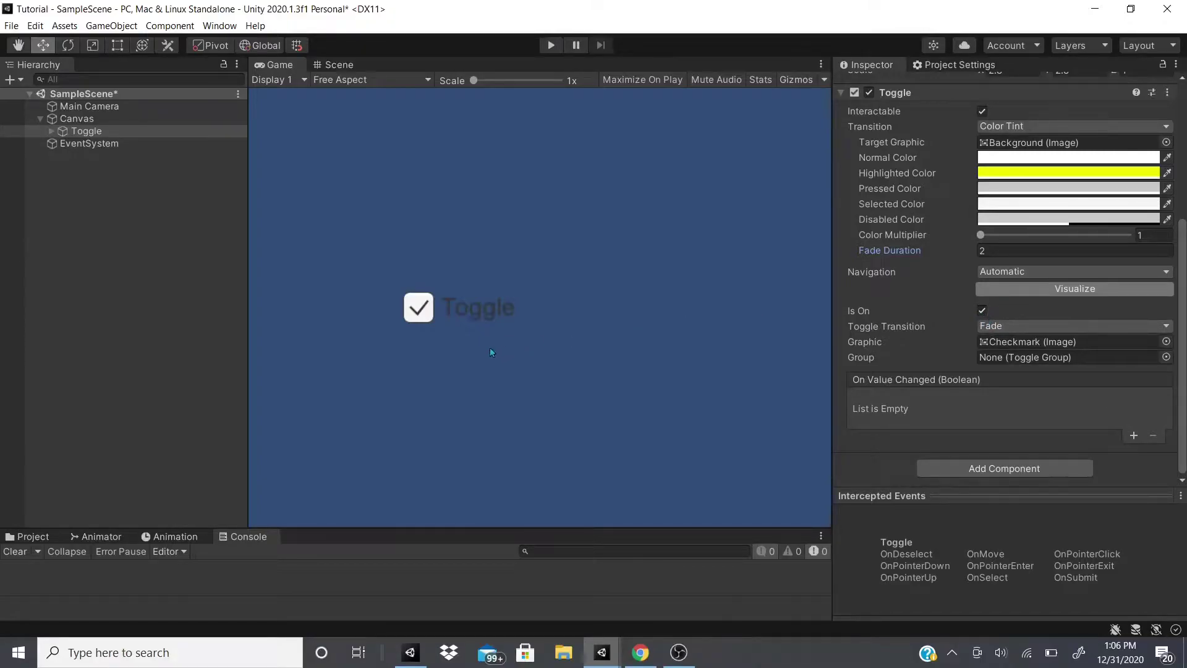
Step: Test Is On and Toggle Transition None, restore Fade, then expand the Toggle's children
left_click(980, 312)
left_click(983, 311)
left_click(998, 327)
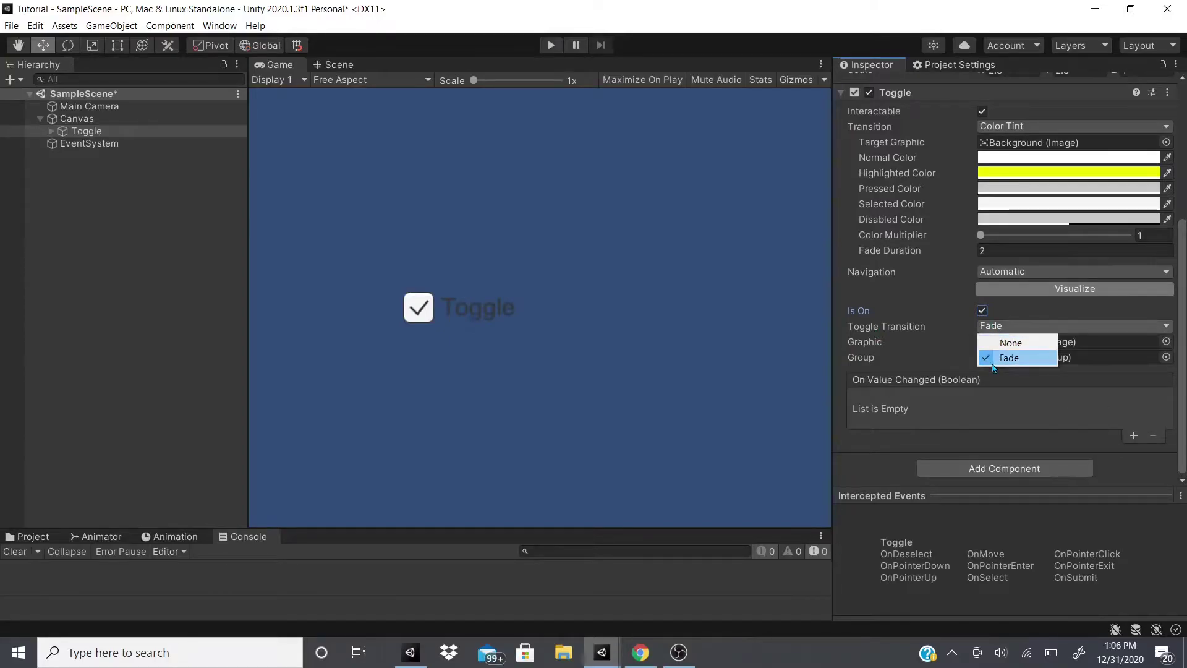
left_click(1010, 343)
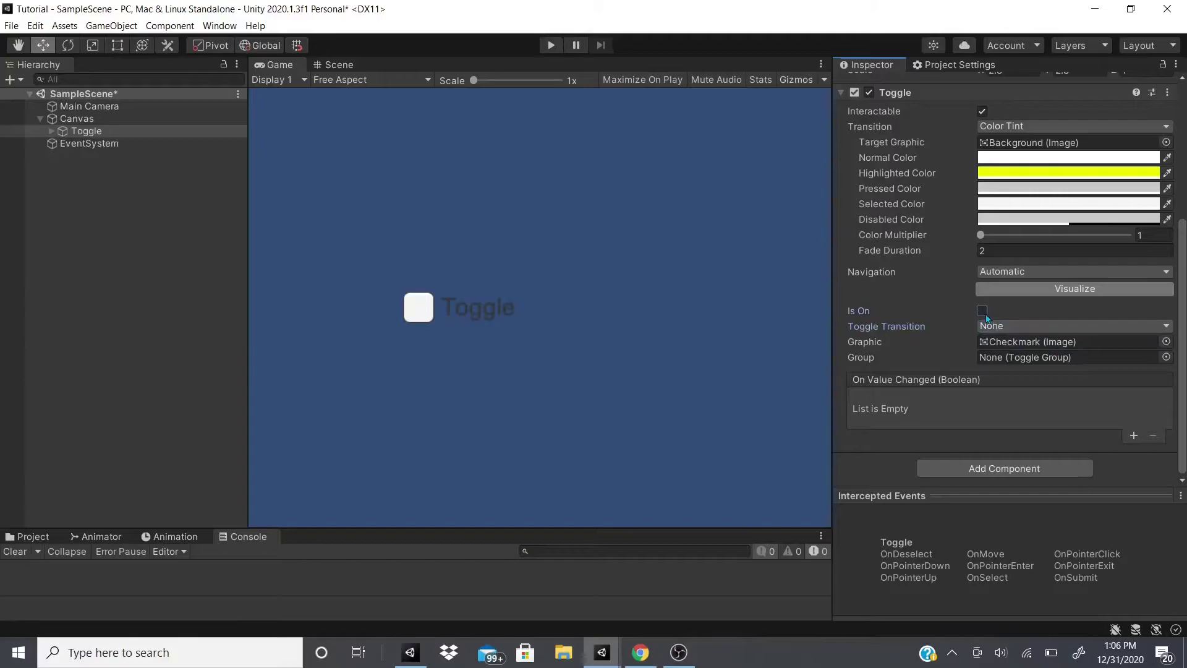
left_click(989, 325)
left_click(1009, 357)
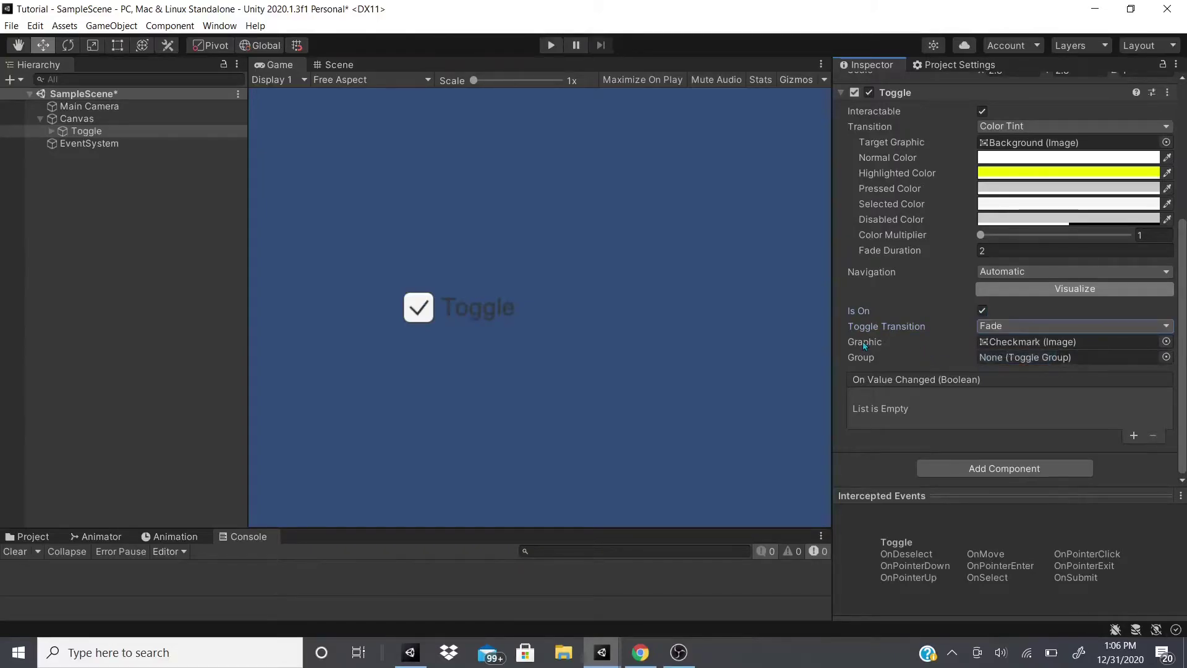
left_click(51, 131)
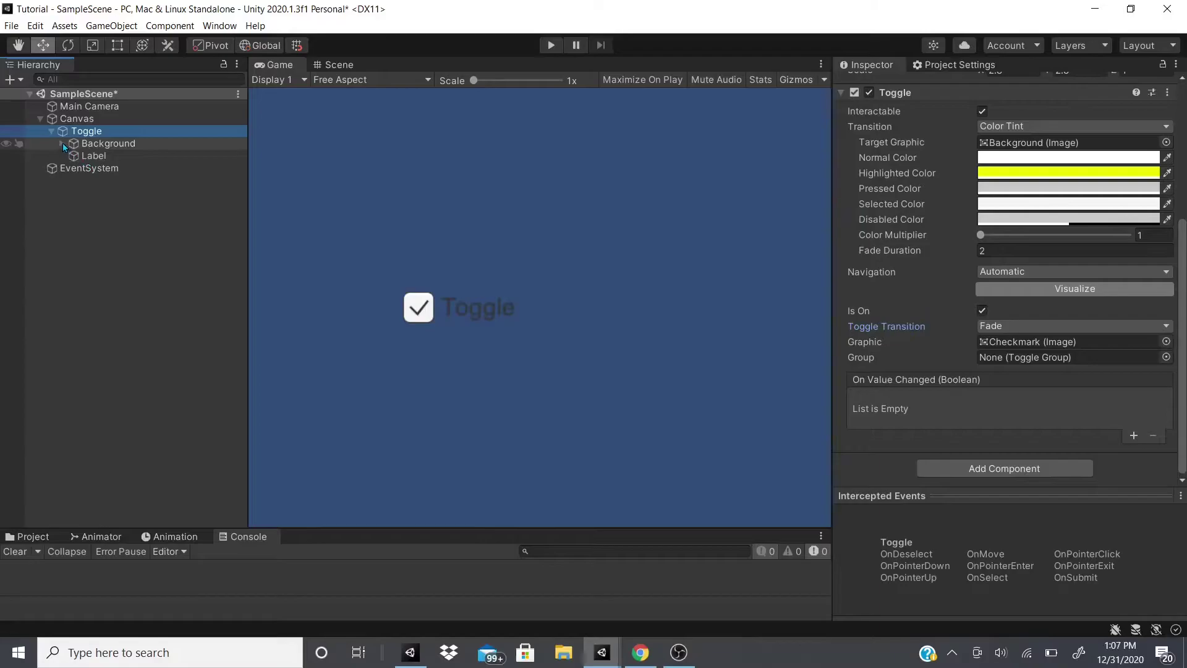
Step: Expand Background to reveal the Checkmark, keeping Toggle Transition on Fade
left_click(63, 143)
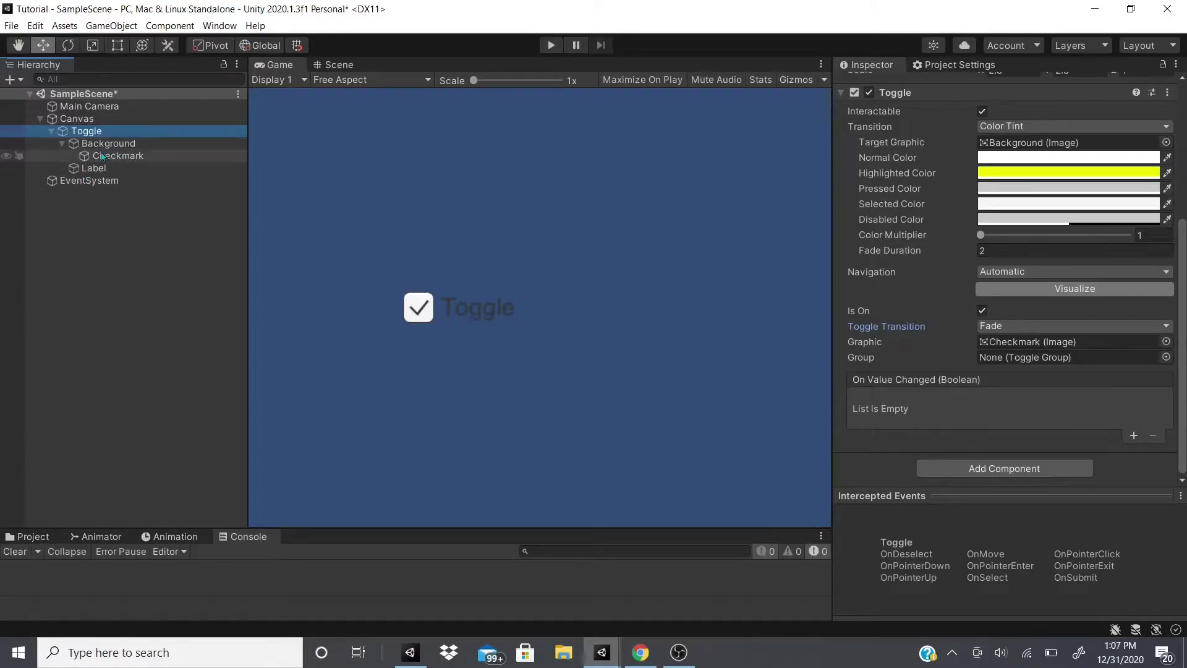
left_click(64, 143)
left_click(63, 143)
left_click(1051, 326)
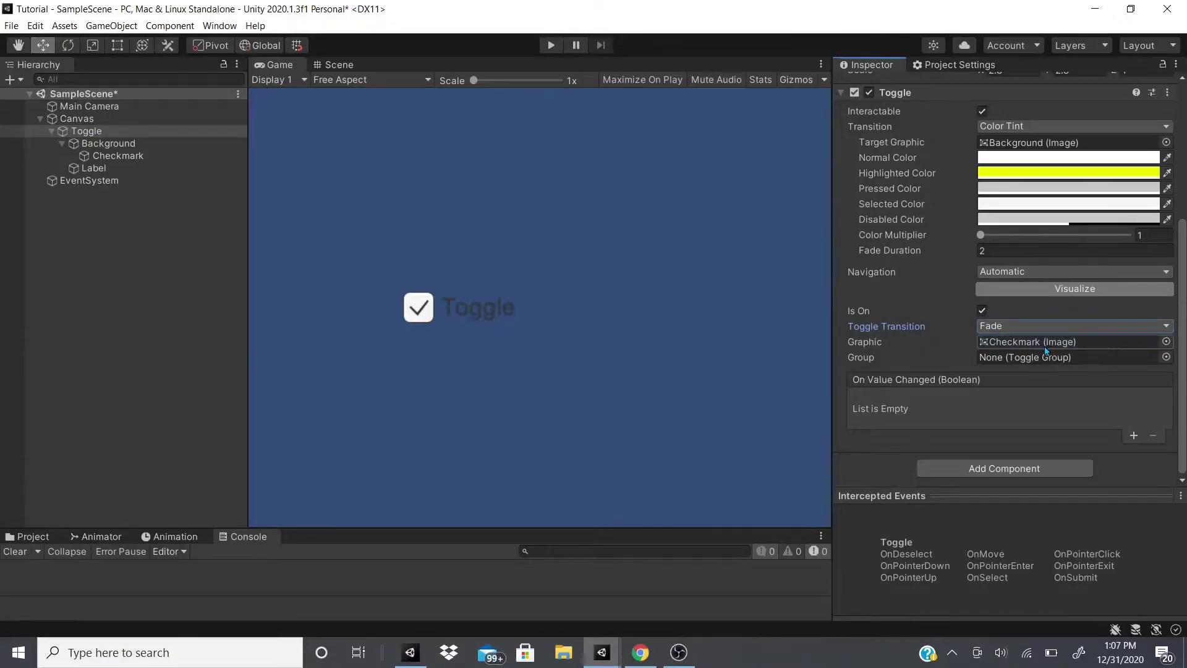
left_click(1047, 351)
Step: Give the Checkmark image the round Knob sprite and a green colour
left_click(113, 155)
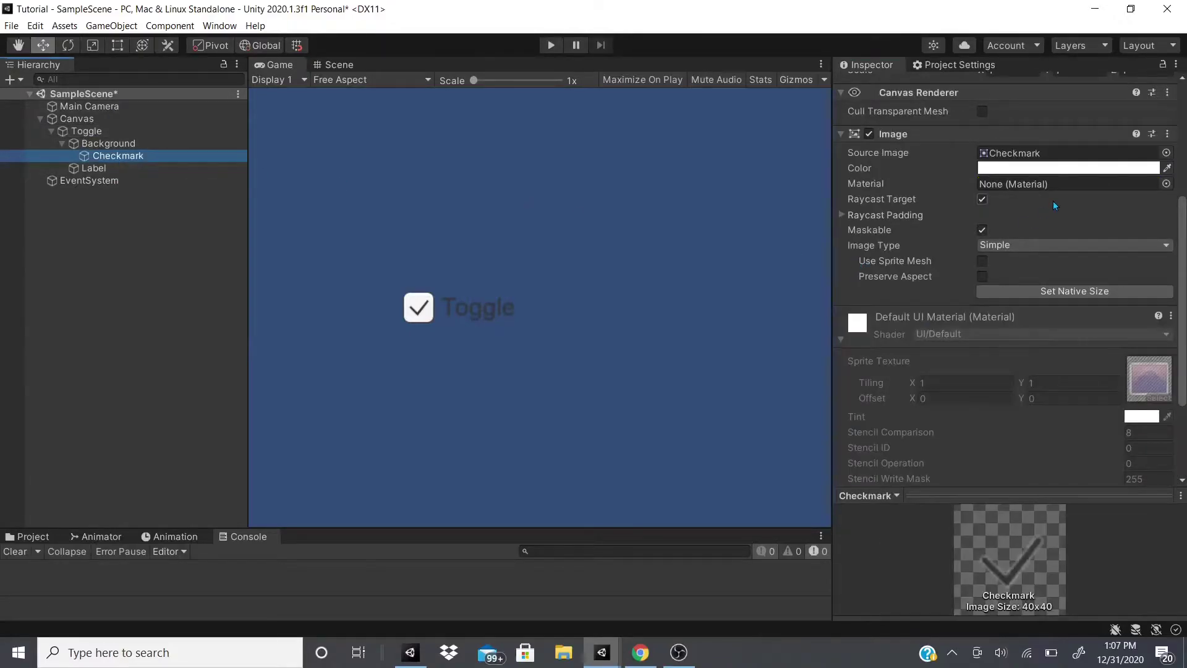
left_click(1166, 153)
left_click(987, 300)
left_click(1173, 142)
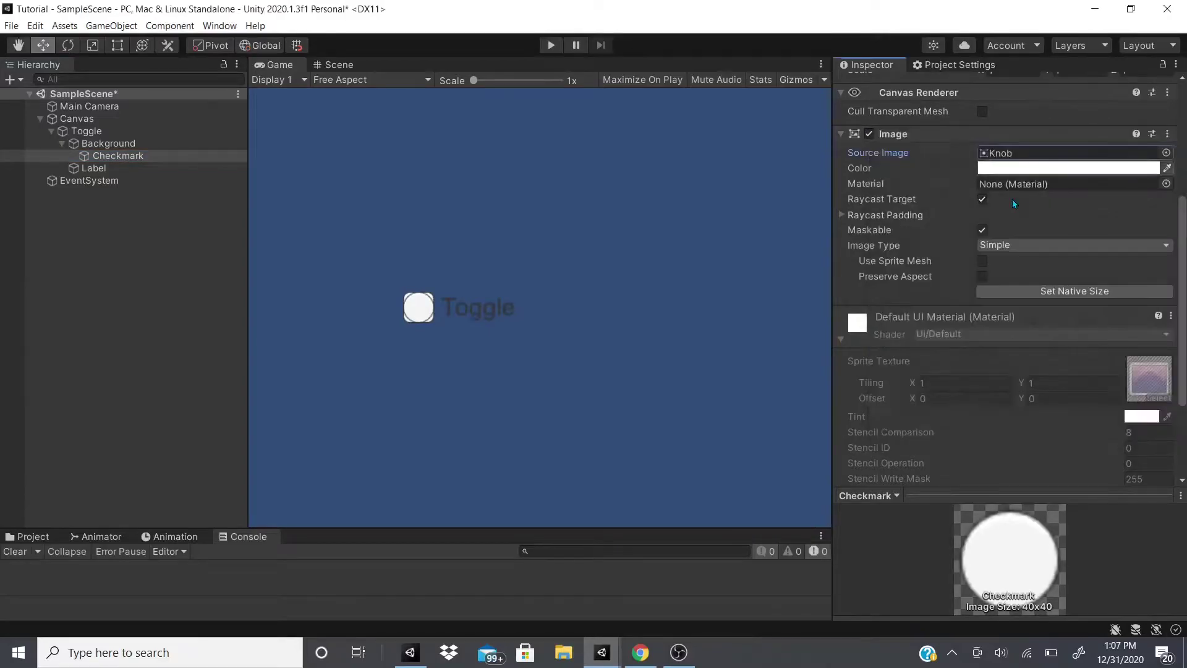
left_click(1007, 169)
left_click(1058, 232)
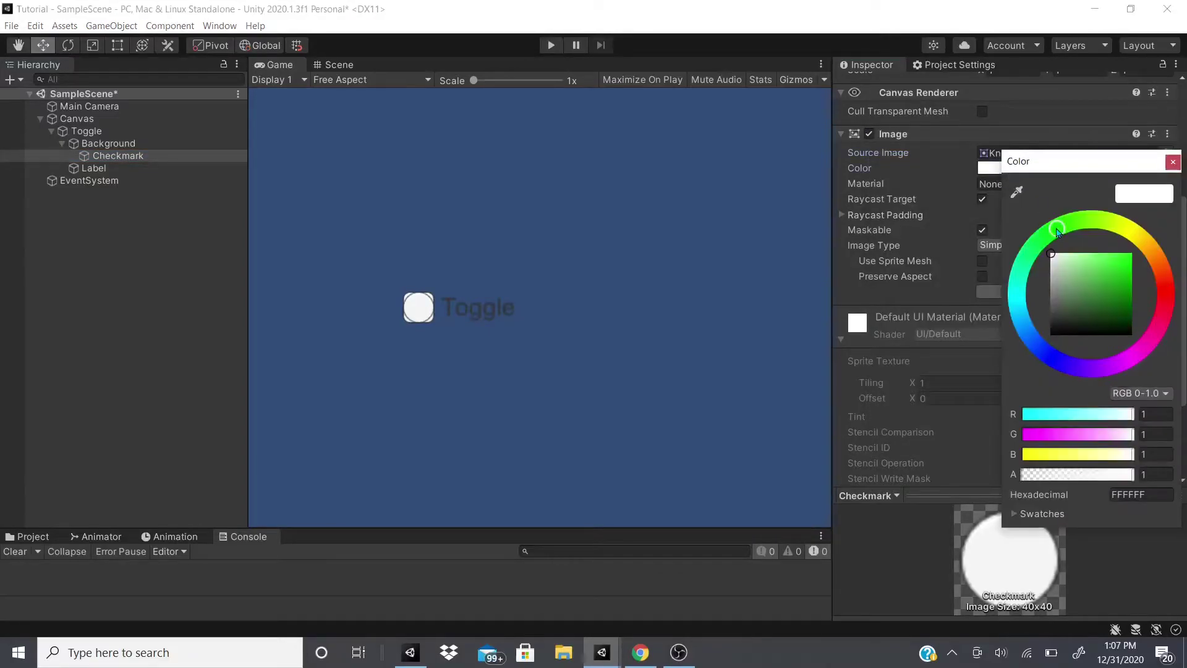
left_click(1131, 254)
Step: Scale the Checkmark down to 0.75 on X and Y
scroll(893, 193, "up", 3)
scroll(894, 192, "up", 2)
left_click(1014, 287)
type("0.75")
key("Tab")
type("0.75")
left_click(1009, 287)
Step: Select the Toggle and test switching it off and back on
scroll(1001, 279, "down", 3)
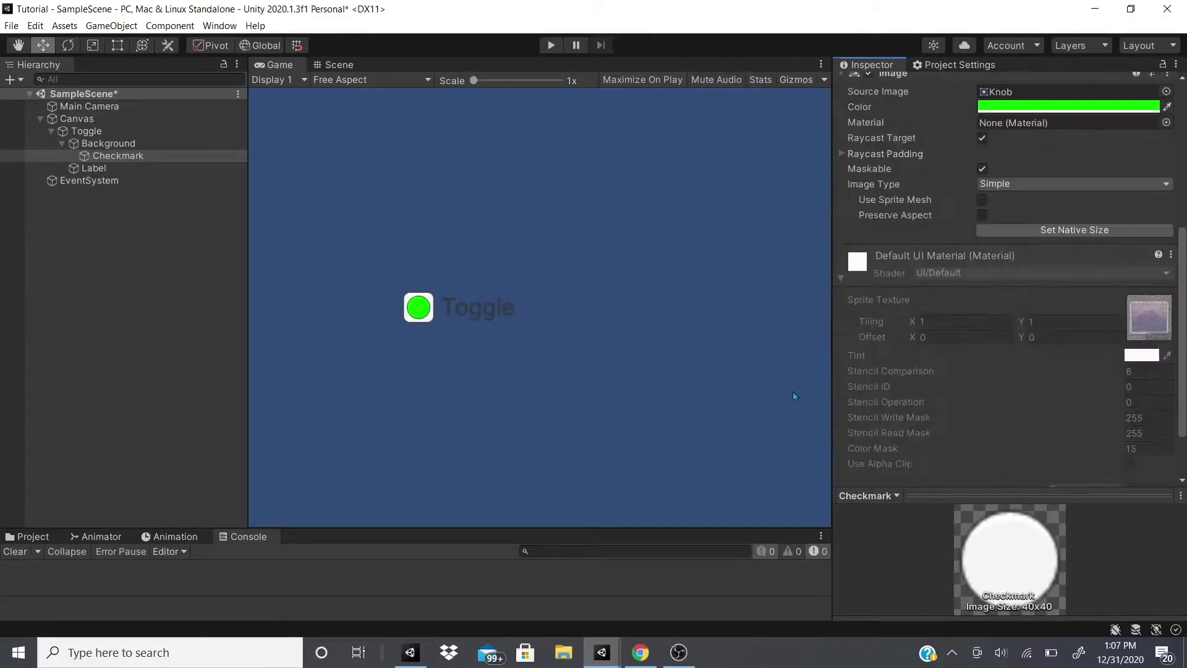
scroll(1040, 190, "up", 3)
left_click(86, 131)
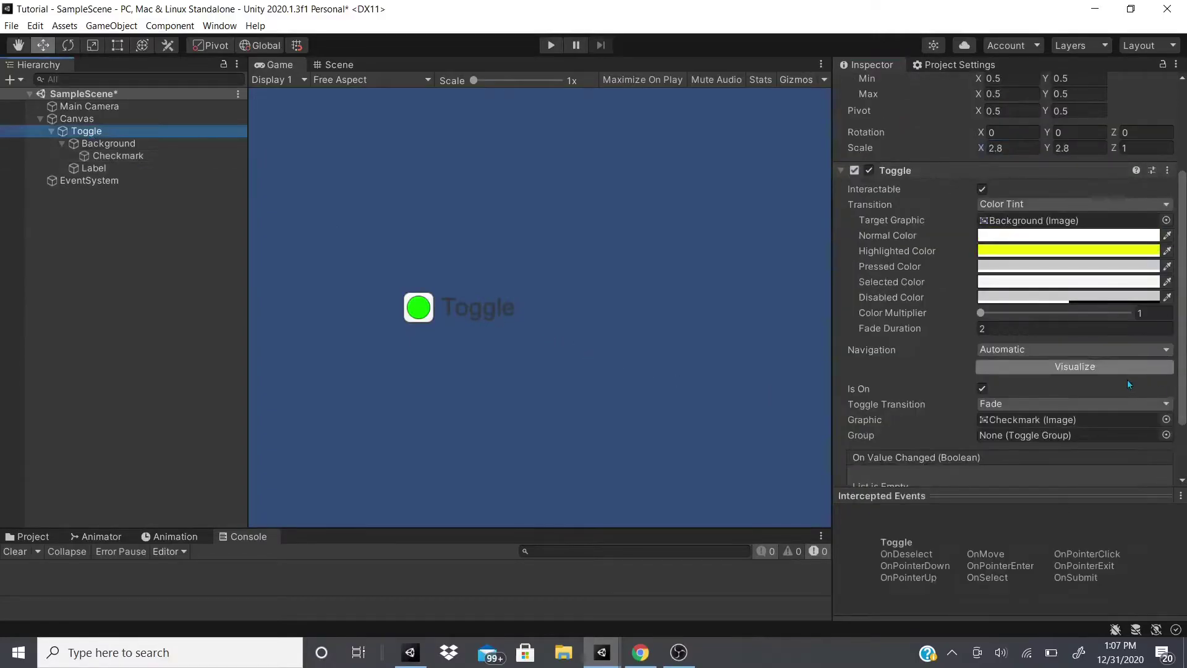
left_click(982, 389)
left_click(981, 389)
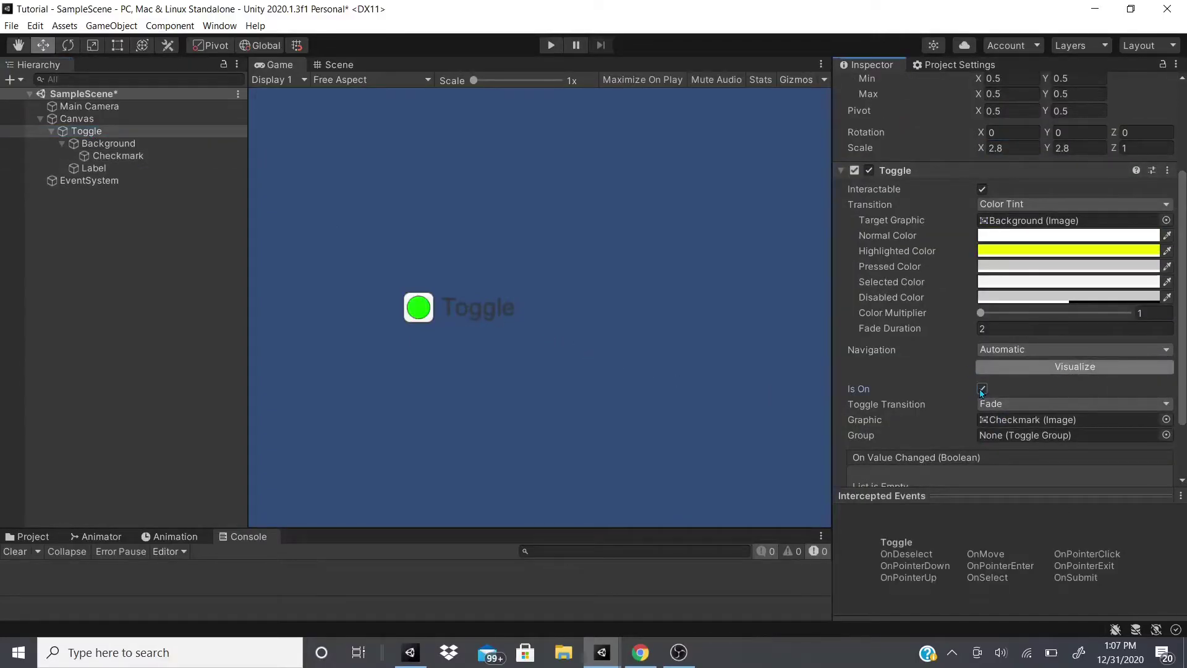
Step: Undo the Checkmark's scale, colour and sprite changes to restore the white tick
left_click(120, 156)
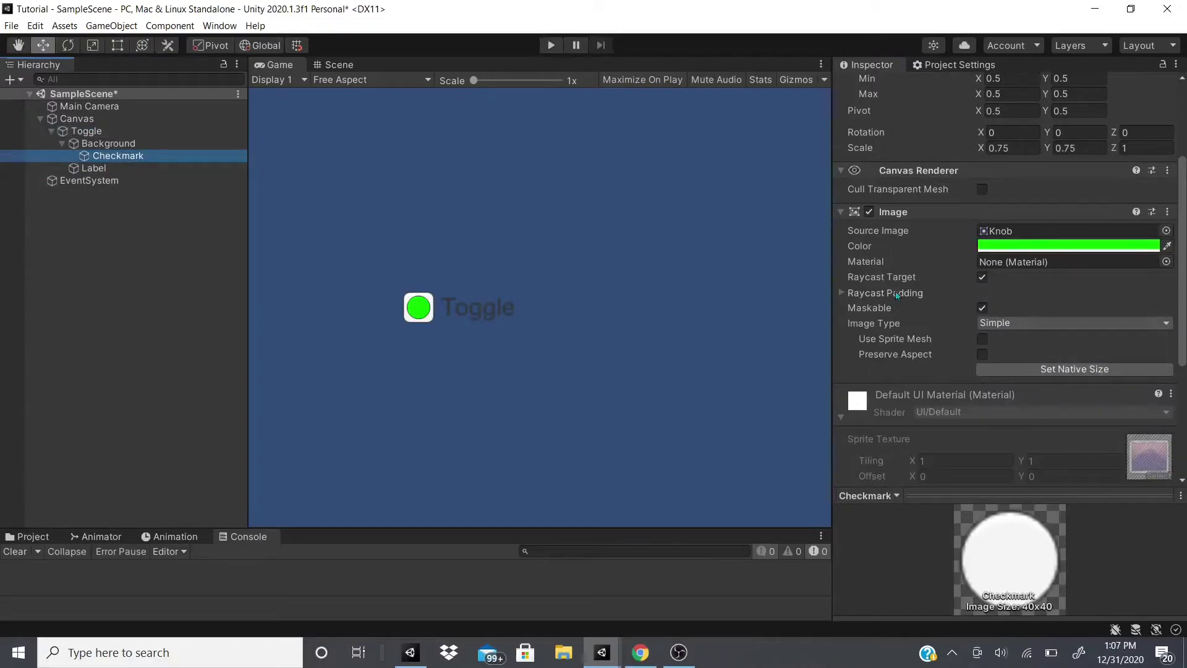
left_click(1119, 251)
left_click(1173, 236)
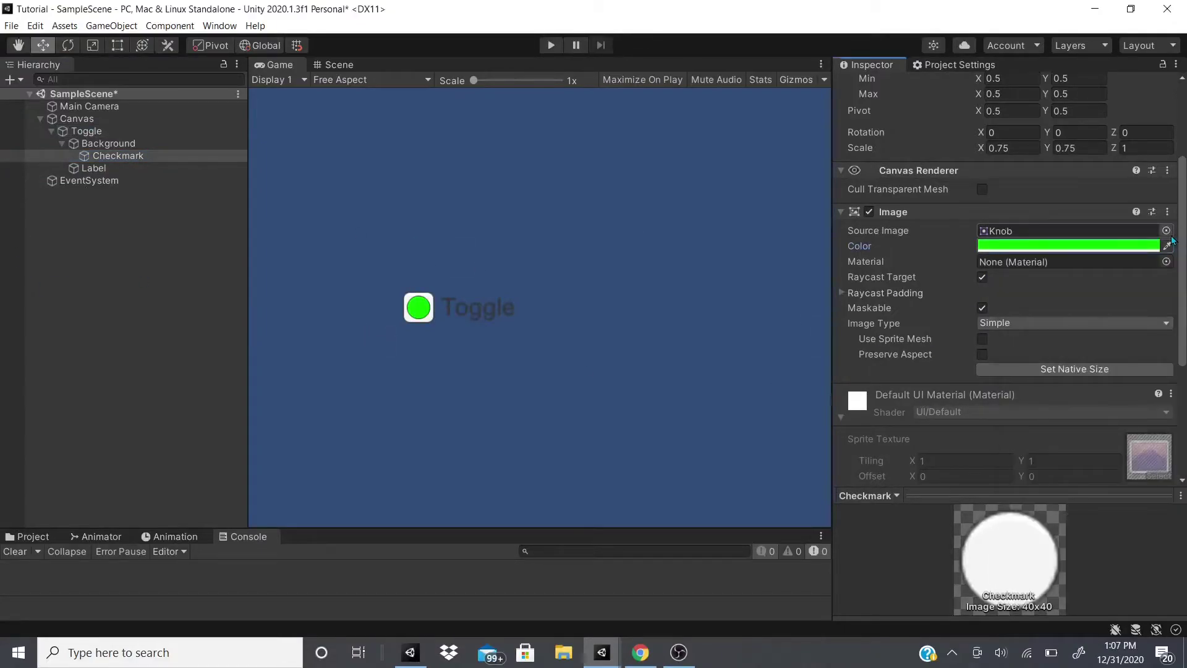
key("ctrl+z")
key("ctrl+z")
key("ctrl+z")
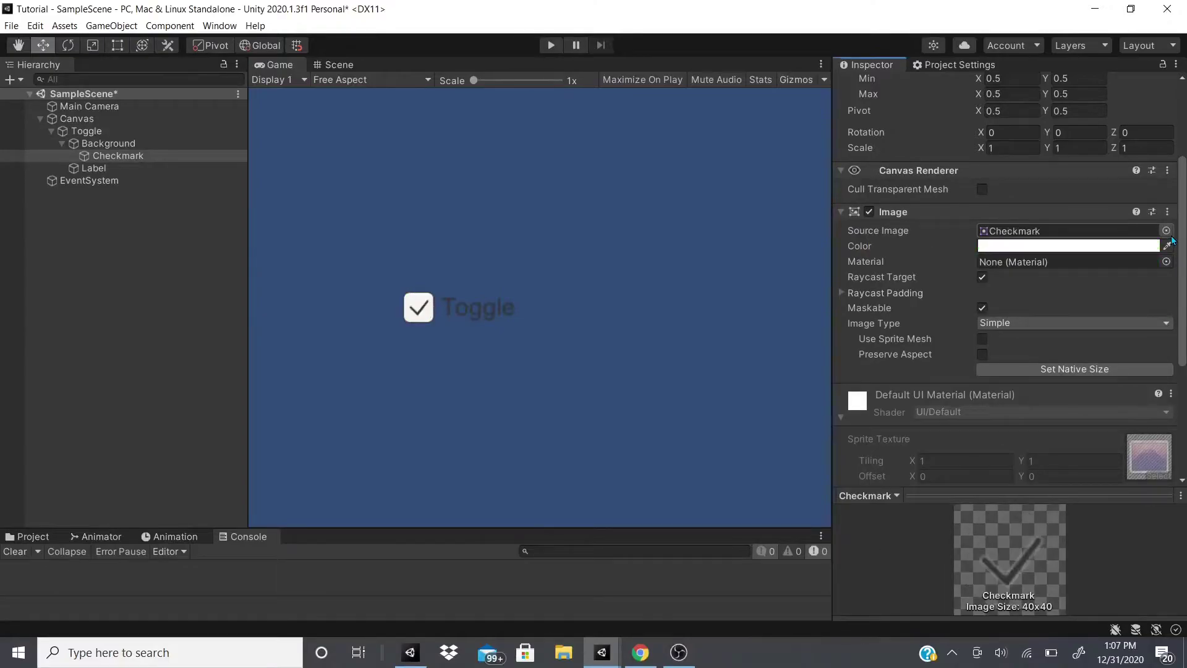
scroll(968, 346, "down", 3)
scroll(894, 206, "up", 3)
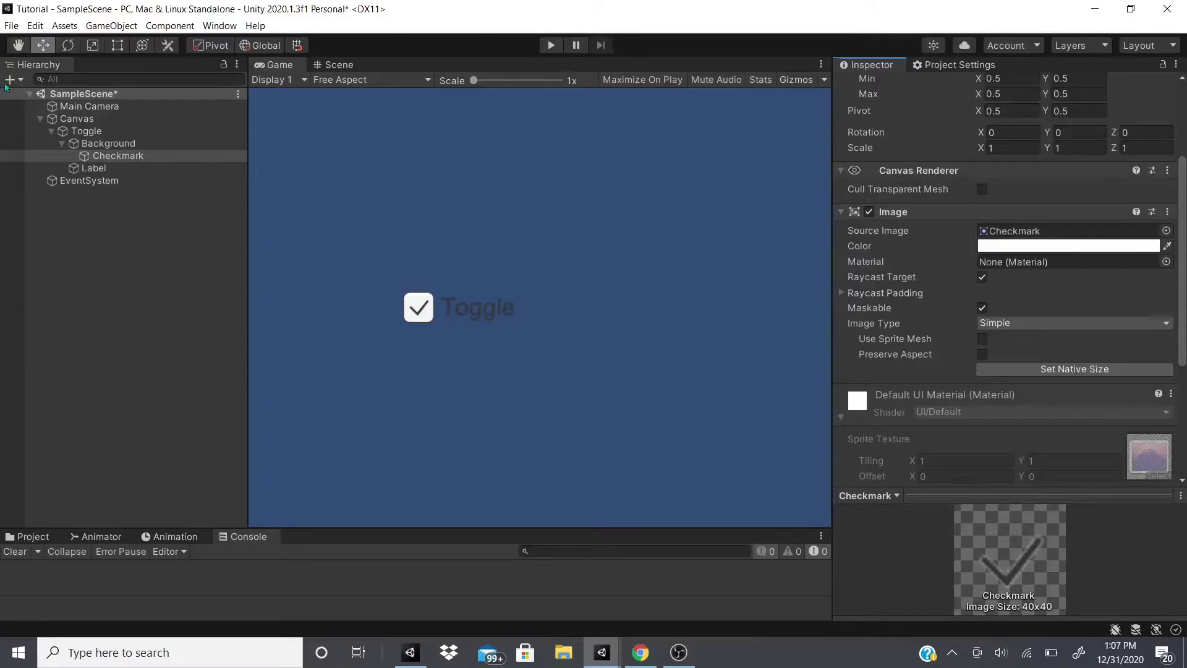
Step: Change the toggle's Label text to 'High Quality'
left_click(87, 131)
left_click(862, 358)
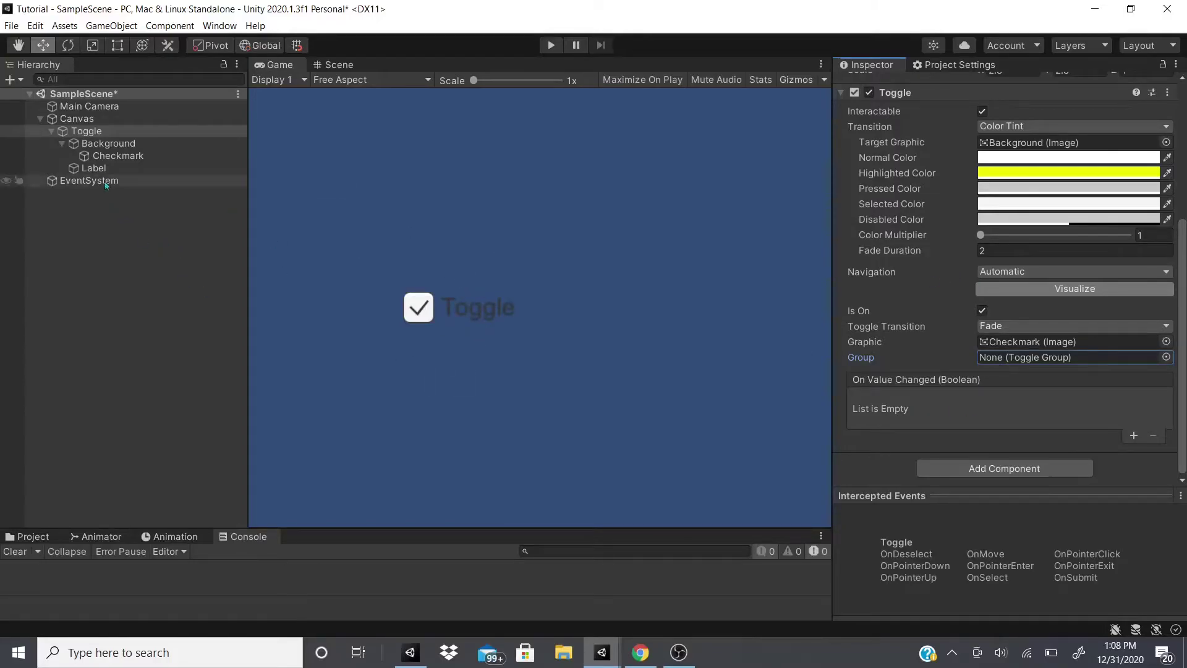
left_click(93, 168)
left_click(907, 393)
type("High Quality")
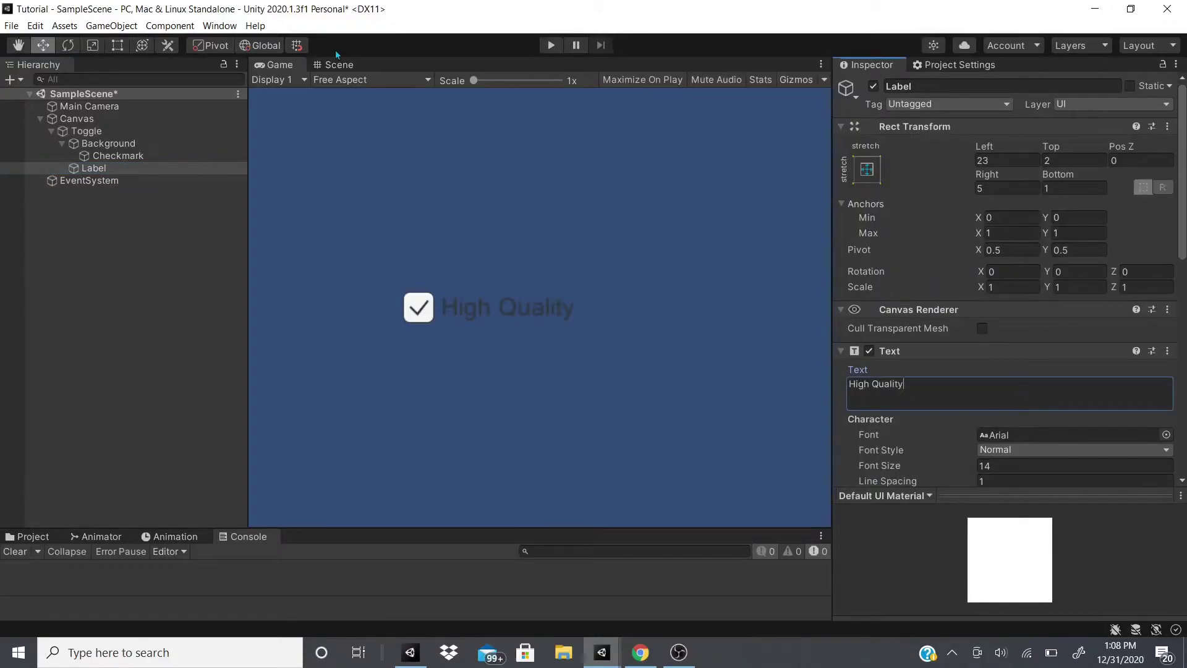
Step: Duplicate the toggle and relabel the copies 'Medium Quality' and 'Low Quality'
left_click(91, 131)
key("ctrl+d")
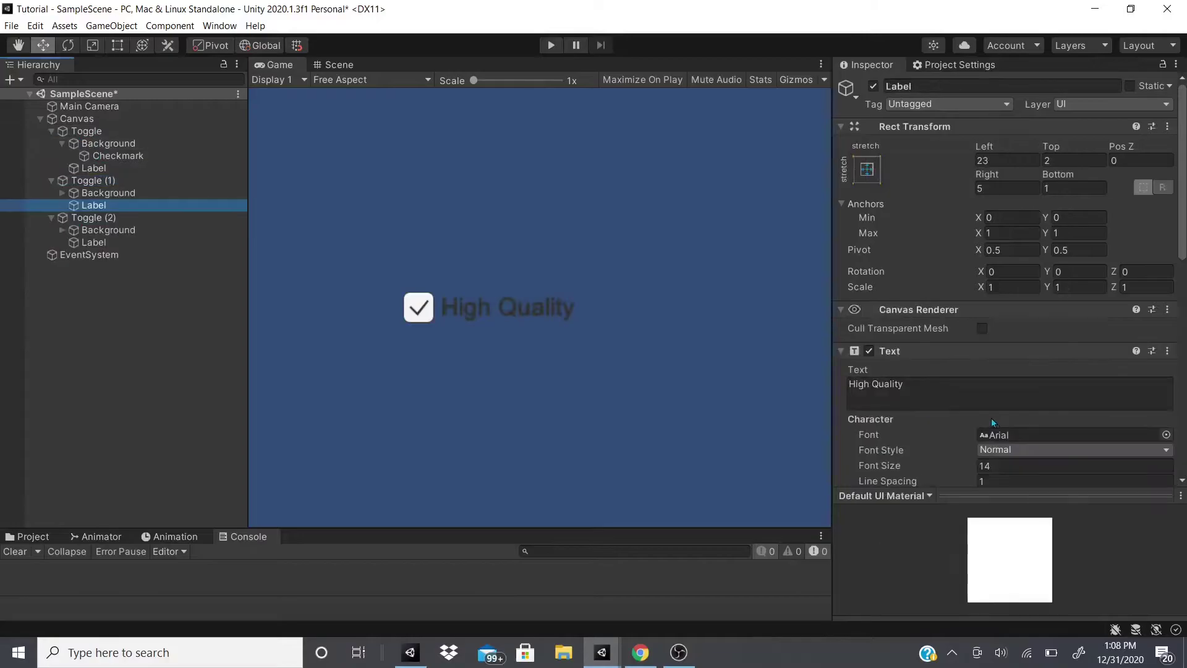
left_click(962, 387)
type("Medium Qual")
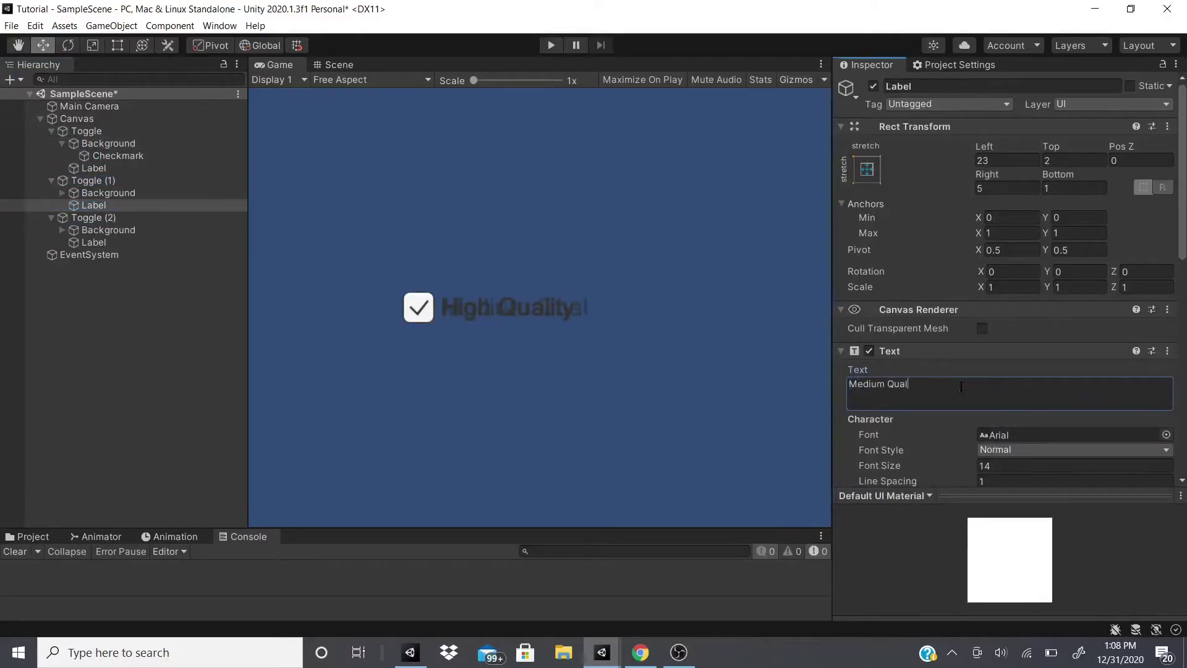
type("ity")
left_click(94, 242)
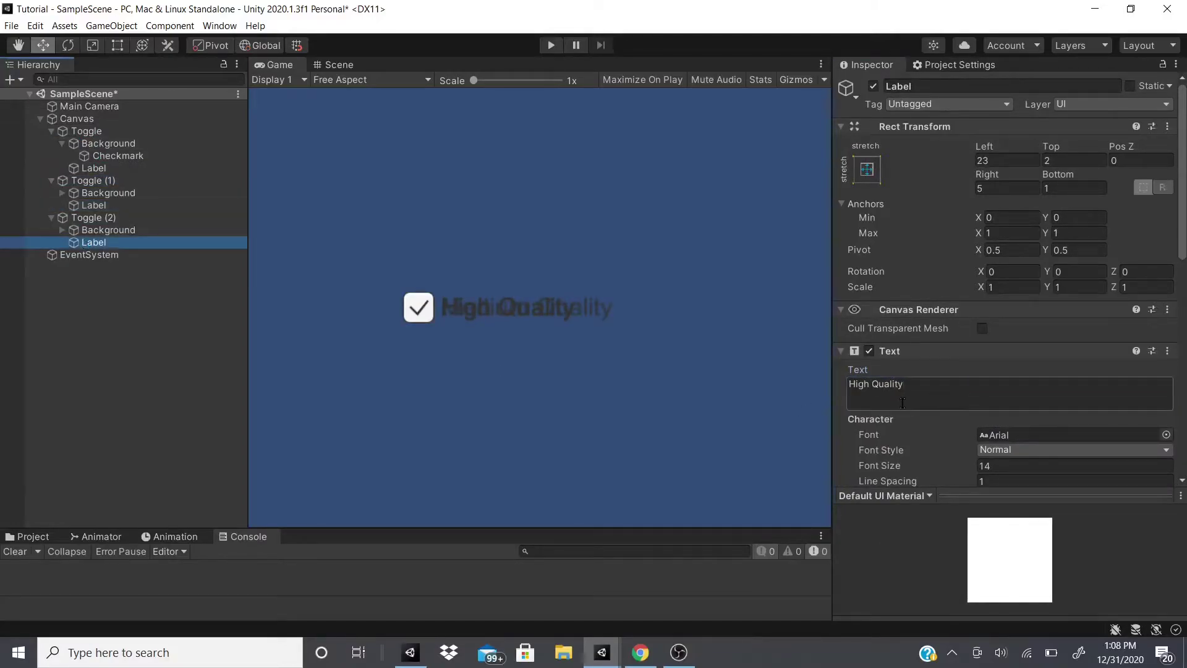
double_click(859, 385)
type("Low")
Step: Move the duplicate toggles down into stacked rows in the Scene view, then start play mode
left_click(92, 217)
left_click(104, 183, "shift")
left_click(52, 180)
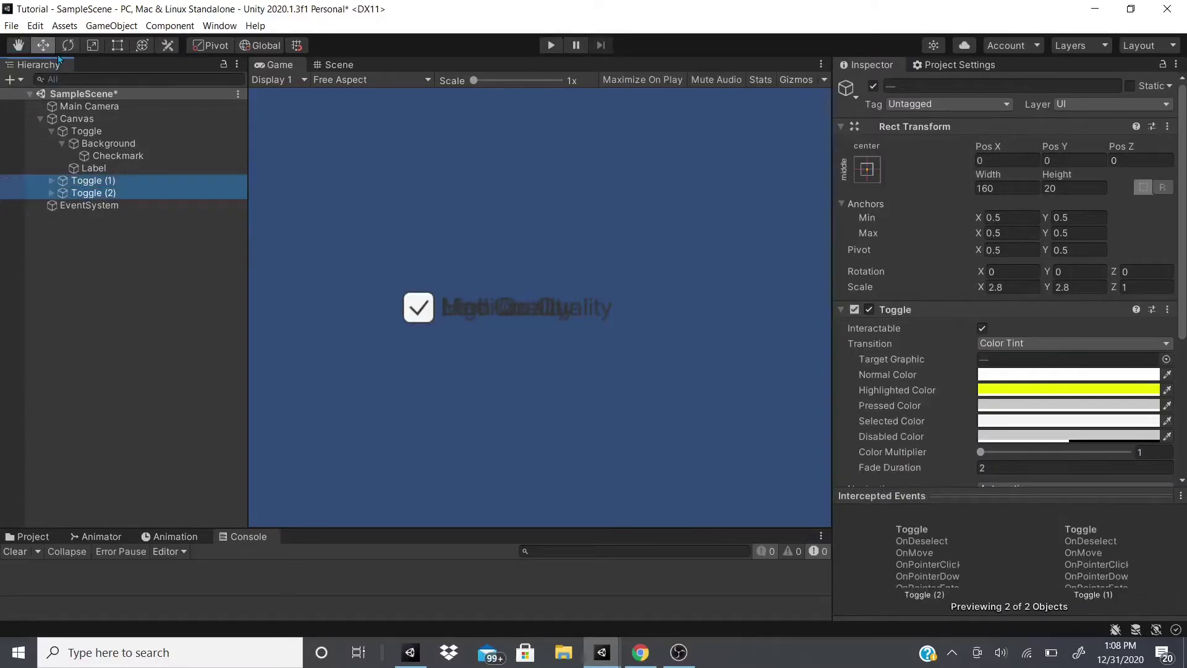
left_click(337, 65)
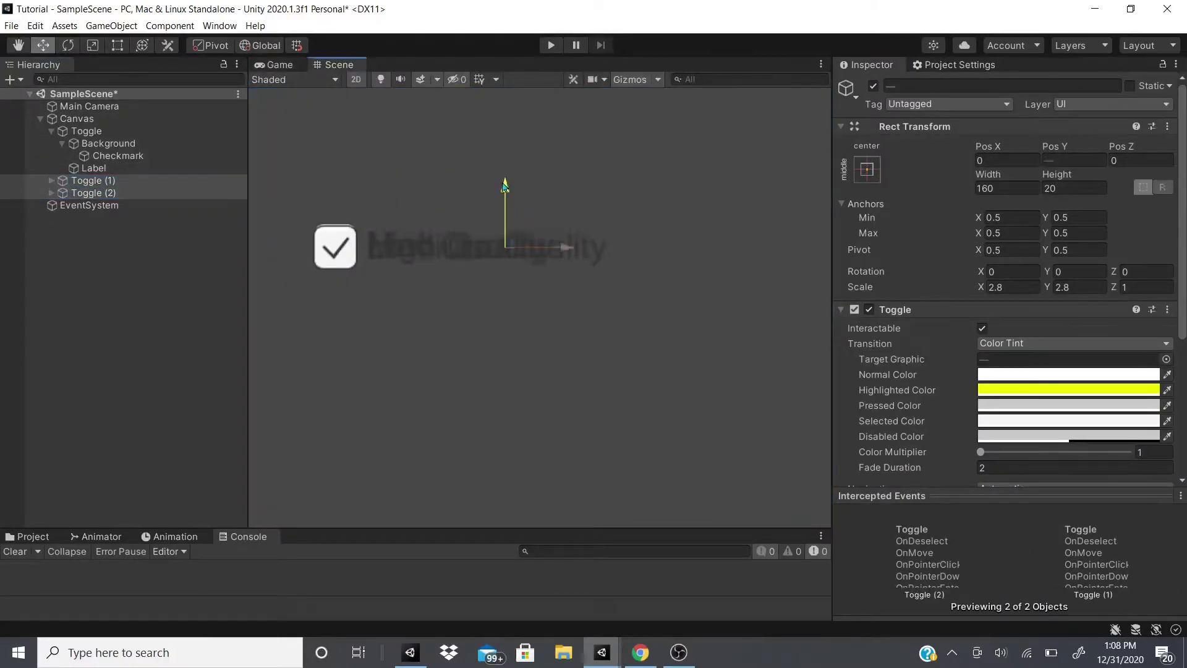
left_click_drag(506, 181, 509, 336)
left_click(62, 143)
left_click(92, 180)
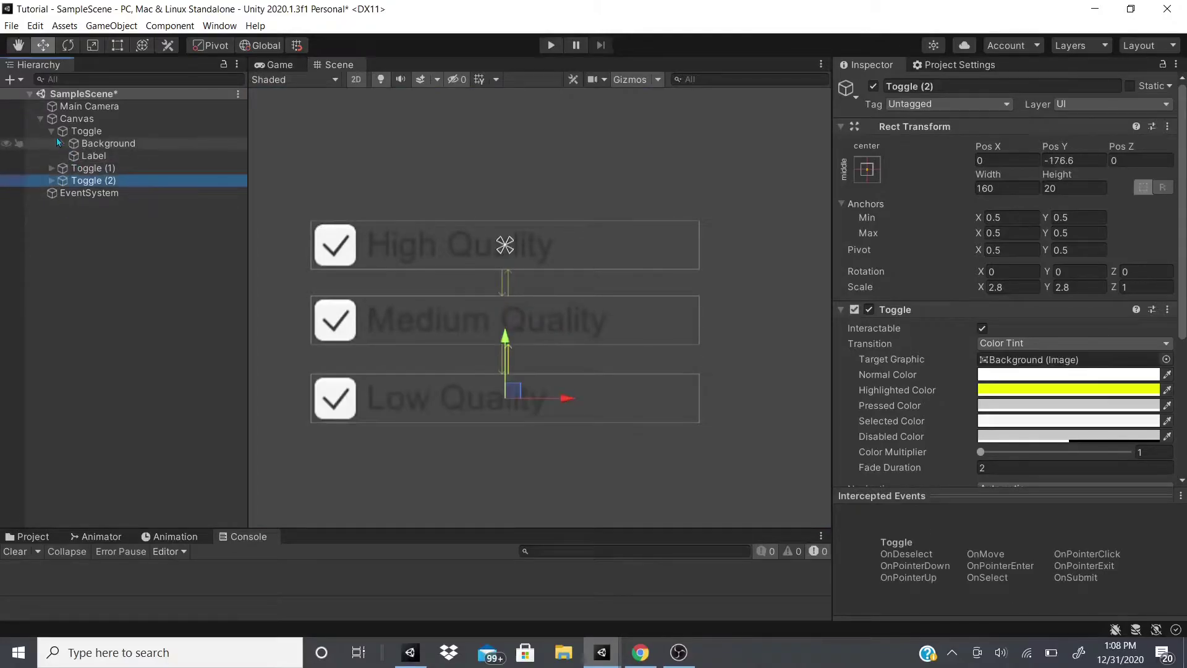
left_click(51, 131)
left_click(74, 118)
left_click(551, 45)
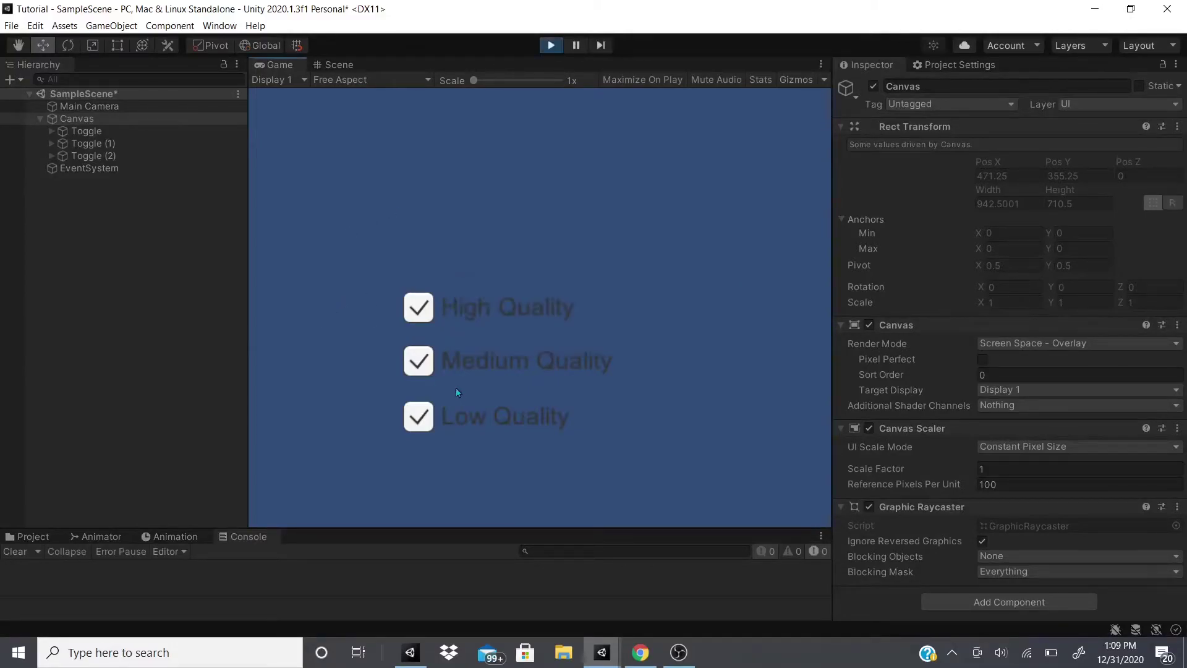
Step: Check and uncheck the High, Medium and Low Quality toggles independently, ending all checked, then stop play
left_click(427, 309)
left_click(415, 370)
left_click(426, 413)
left_click(428, 371)
left_click(420, 307)
left_click(421, 416)
left_click(424, 309)
left_click(420, 307)
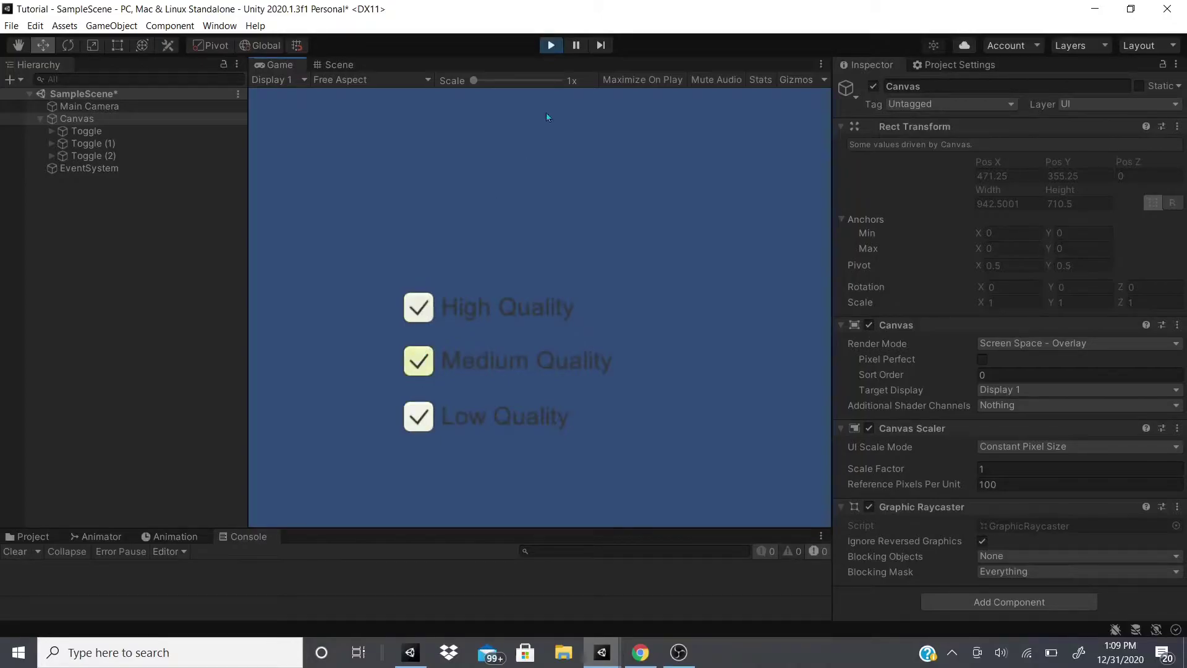
left_click(414, 354)
left_click(418, 423)
left_click(419, 360)
left_click(419, 416)
left_click(551, 45)
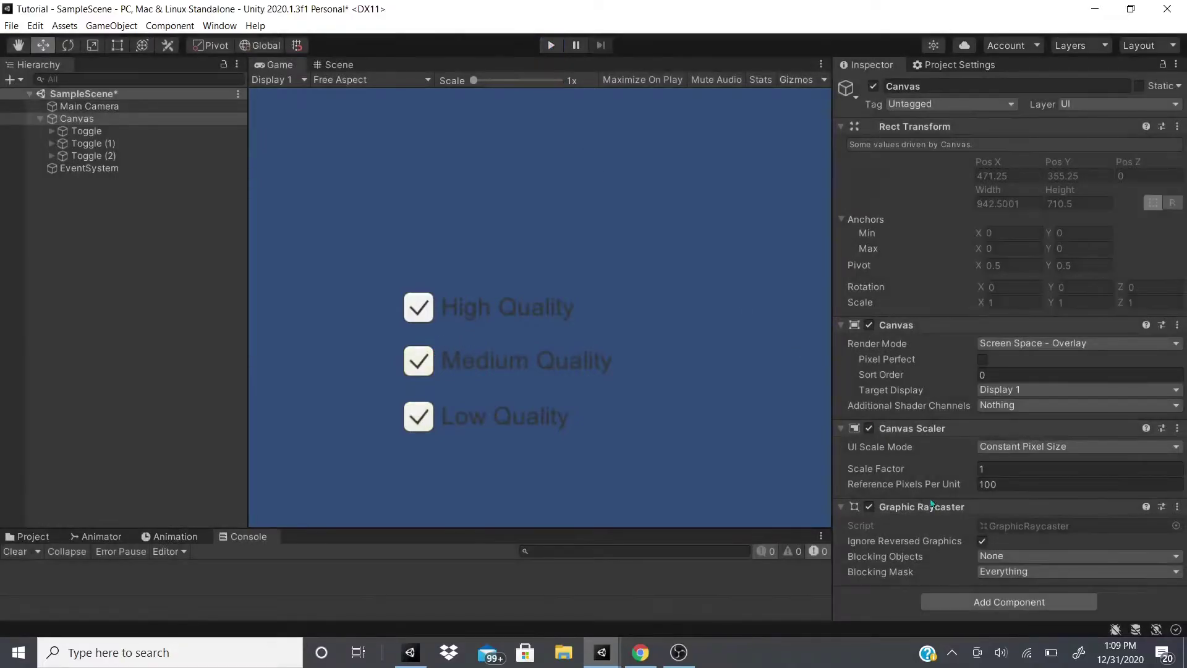
Step: Create an empty child object under Canvas and name it 'ToggleGroup'
left_click(90, 131)
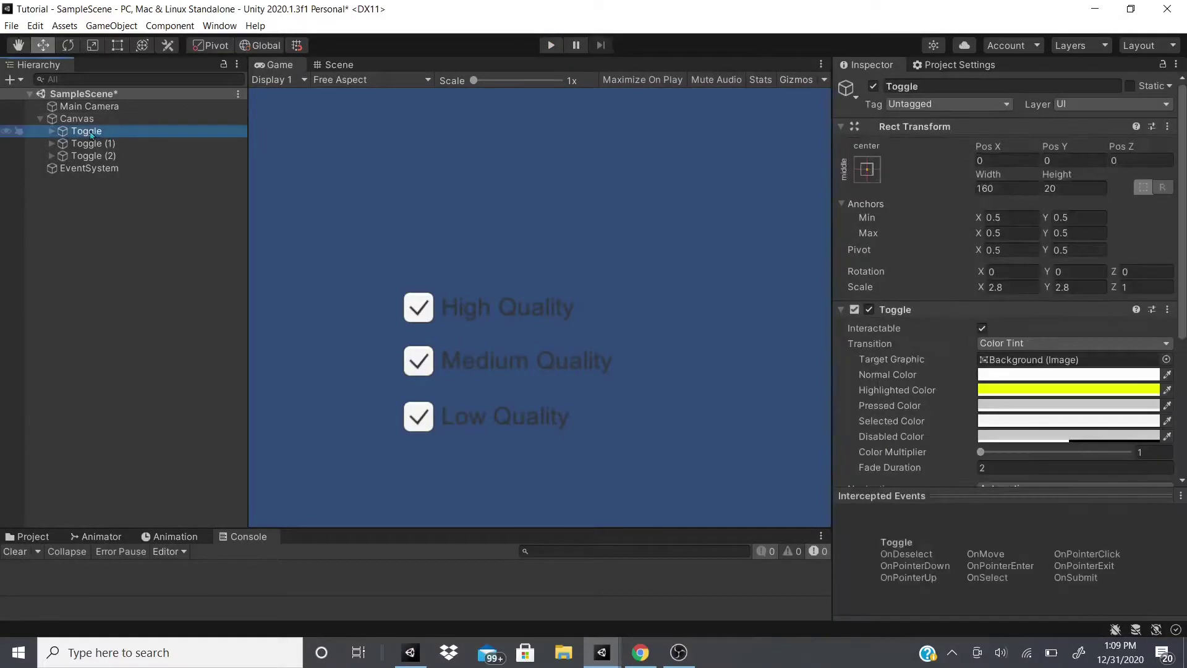
right_click(82, 122)
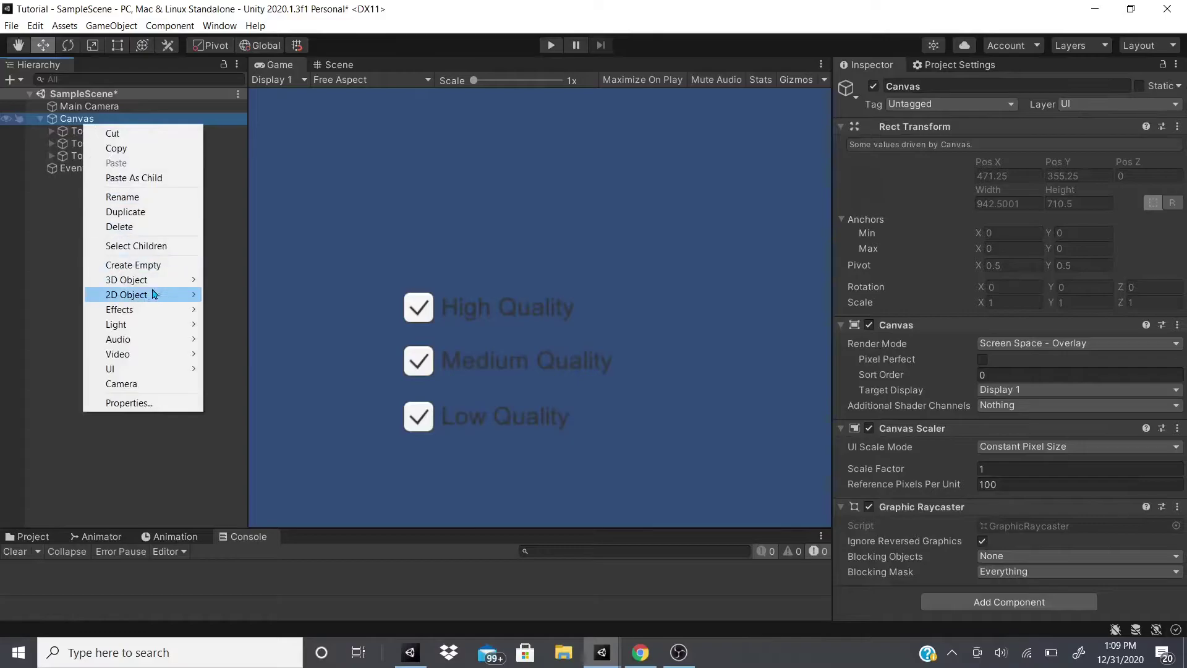
left_click(114, 266)
right_click(84, 169)
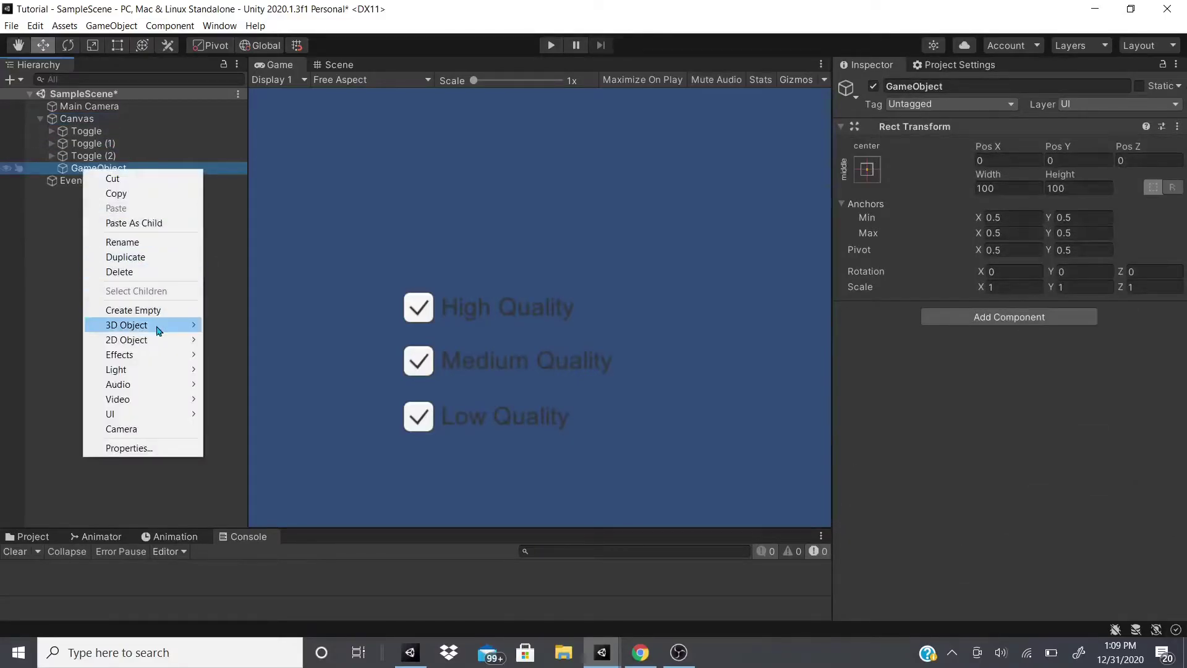
left_click(148, 243)
type("ToggleGroup")
key("Return")
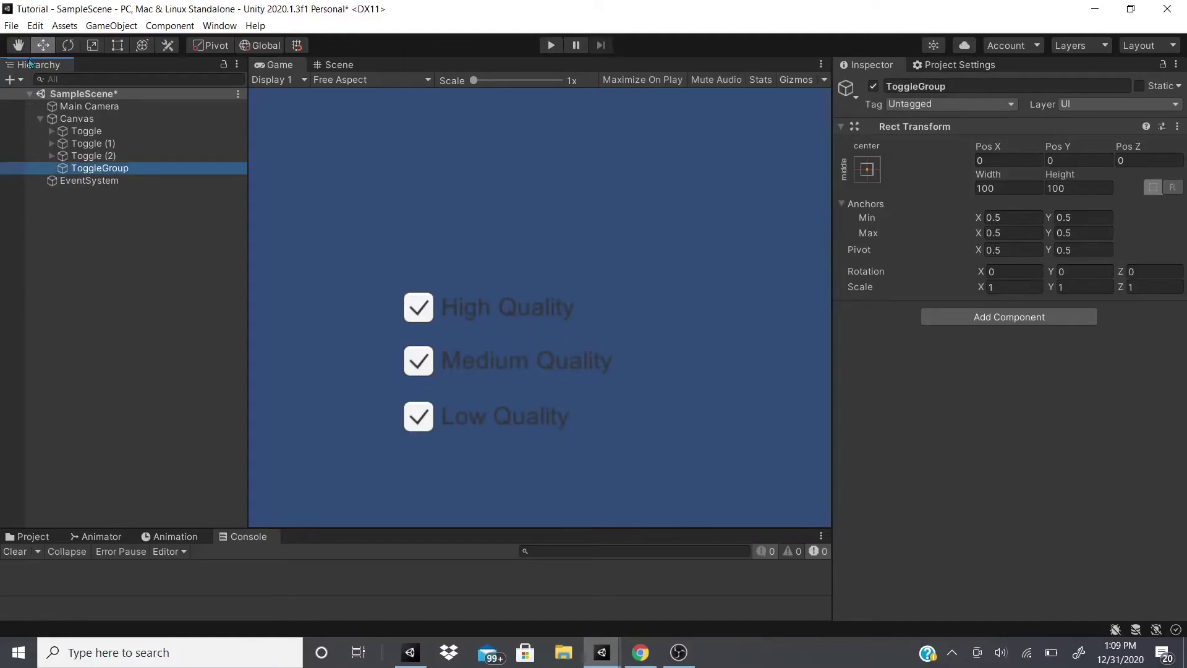
Step: Drag all three quality toggles into ToggleGroup as its children
left_click(86, 132)
left_click(93, 156, "shift")
left_click_drag(93, 156, 95, 174)
Step: Add a Toggle Group component to ToggleGroup via the 'tog' search and enable Allow Switch Off
left_click(99, 131)
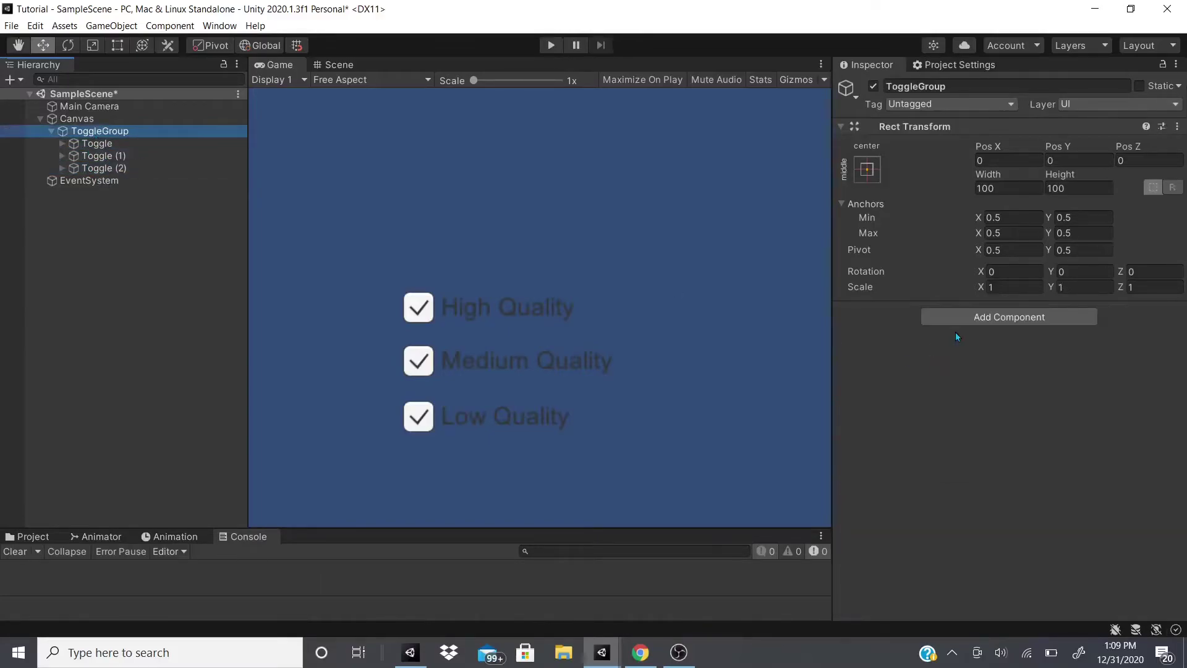
left_click(962, 316)
type("tog")
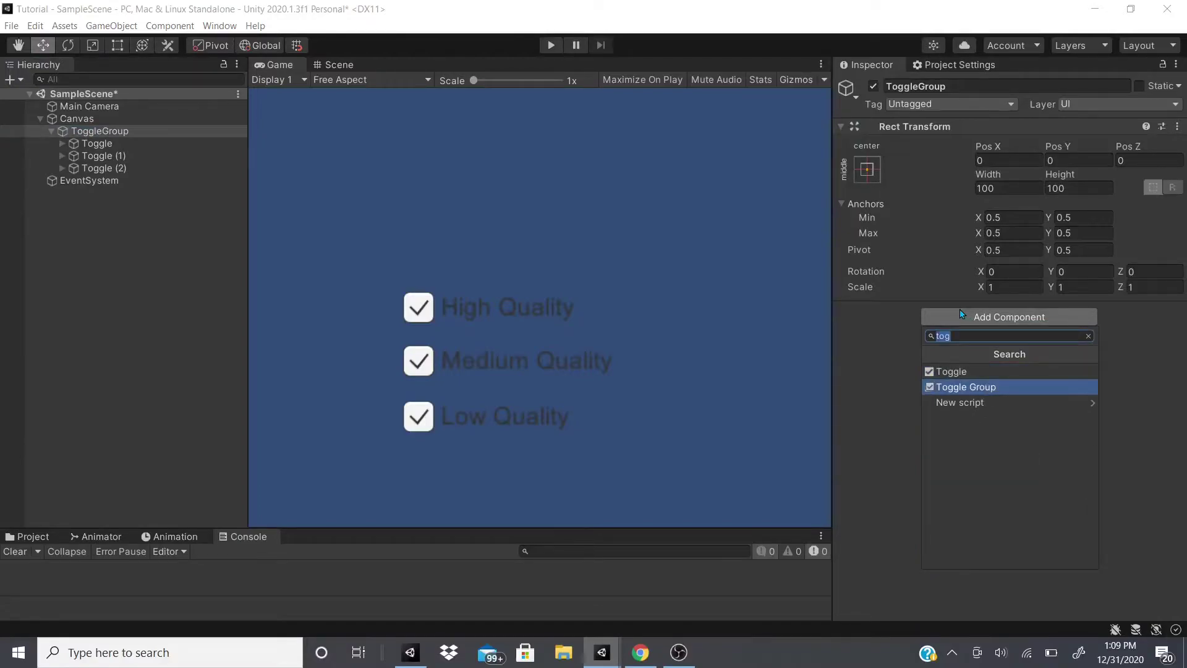
left_click(947, 315)
left_click(960, 318)
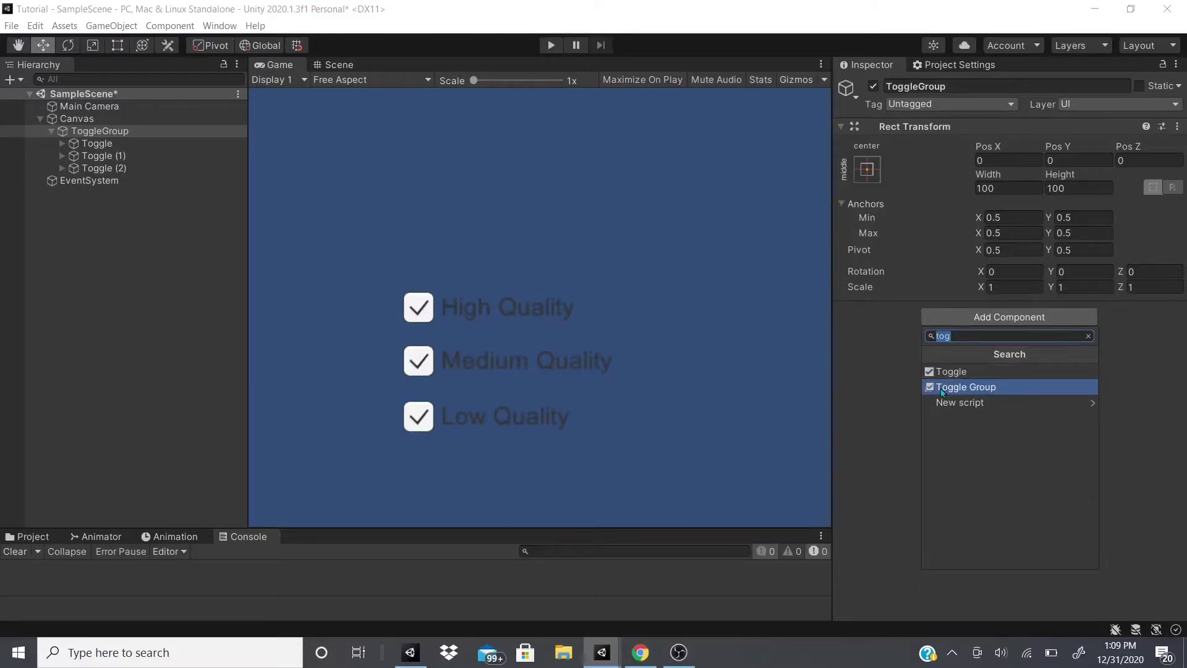
left_click(964, 387)
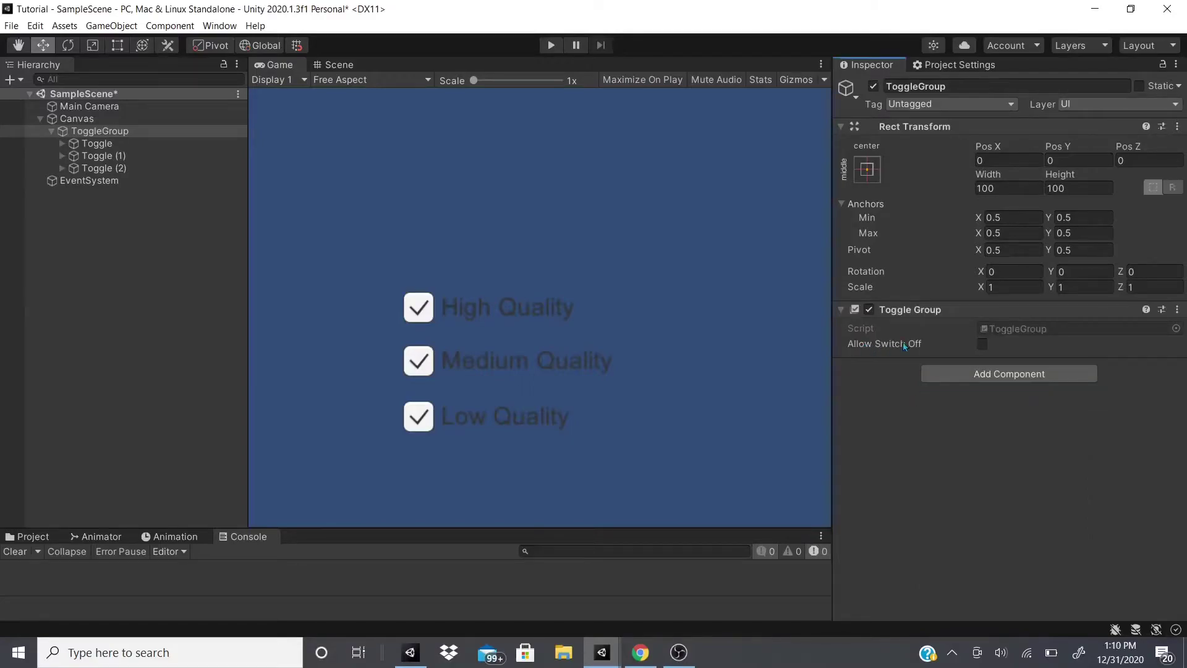
left_click(982, 344)
Step: Assign ToggleGroup as the Group of the first quality toggle
left_click(94, 144)
scroll(966, 347, "down", 5)
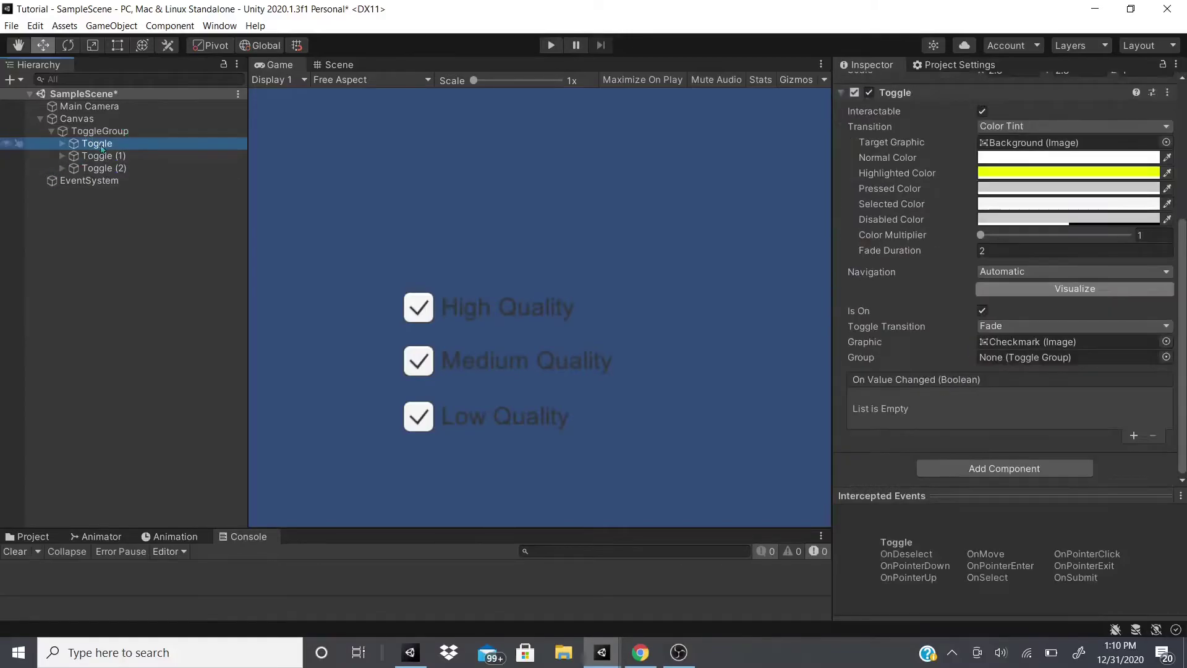
left_click(756, 245)
left_click_drag(755, 245, 1059, 362)
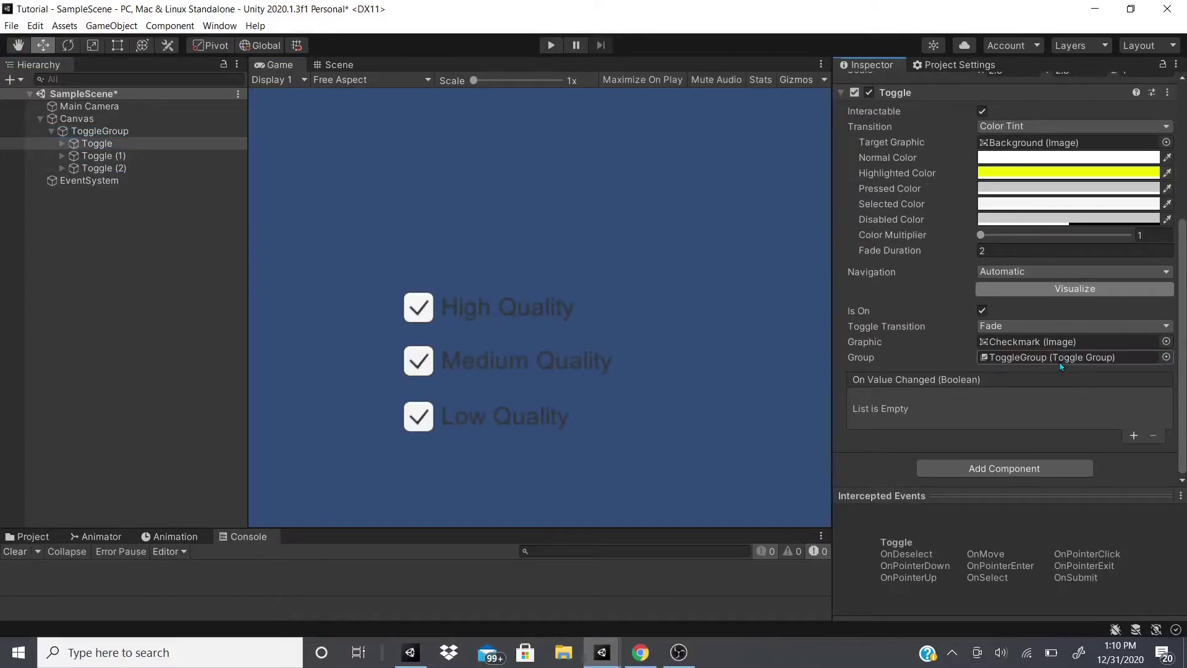
left_click(111, 145)
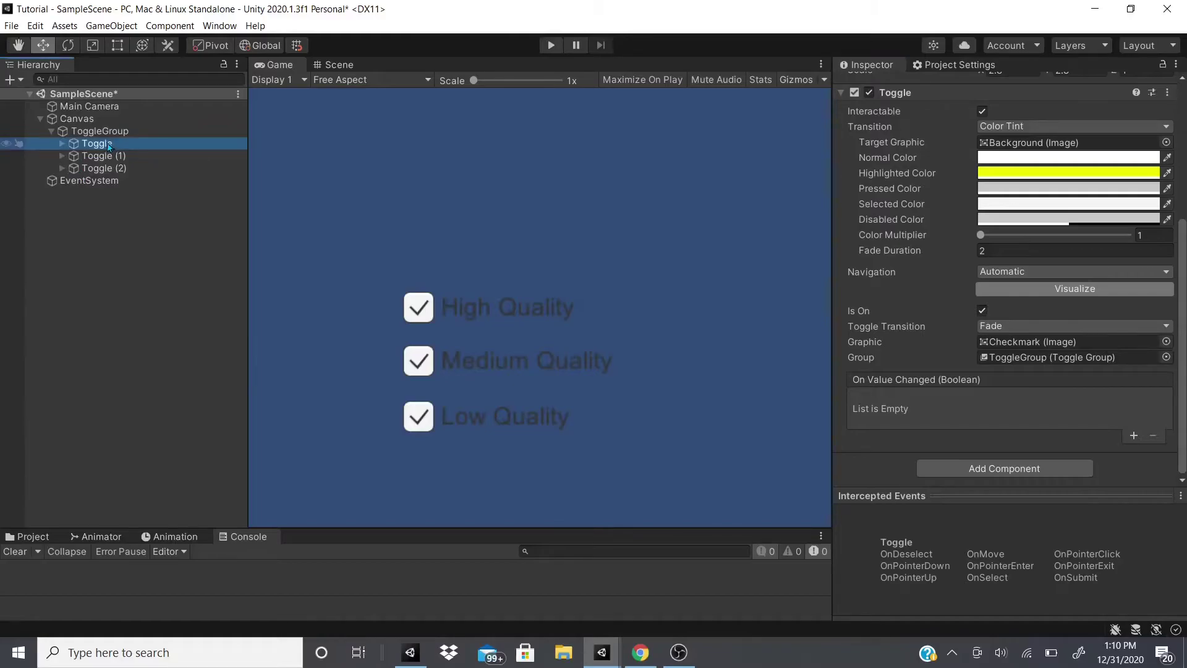
Step: Select Toggle (1) and Toggle (2) together to show their empty Group field
left_click(106, 157)
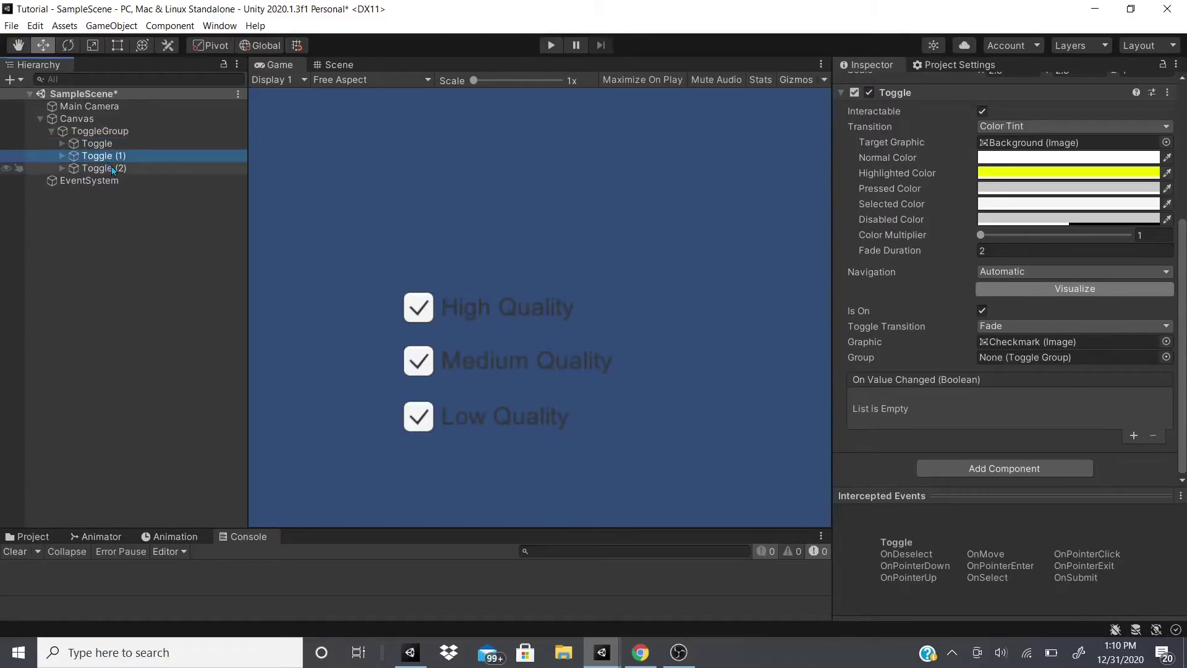
left_click(104, 168, "ctrl")
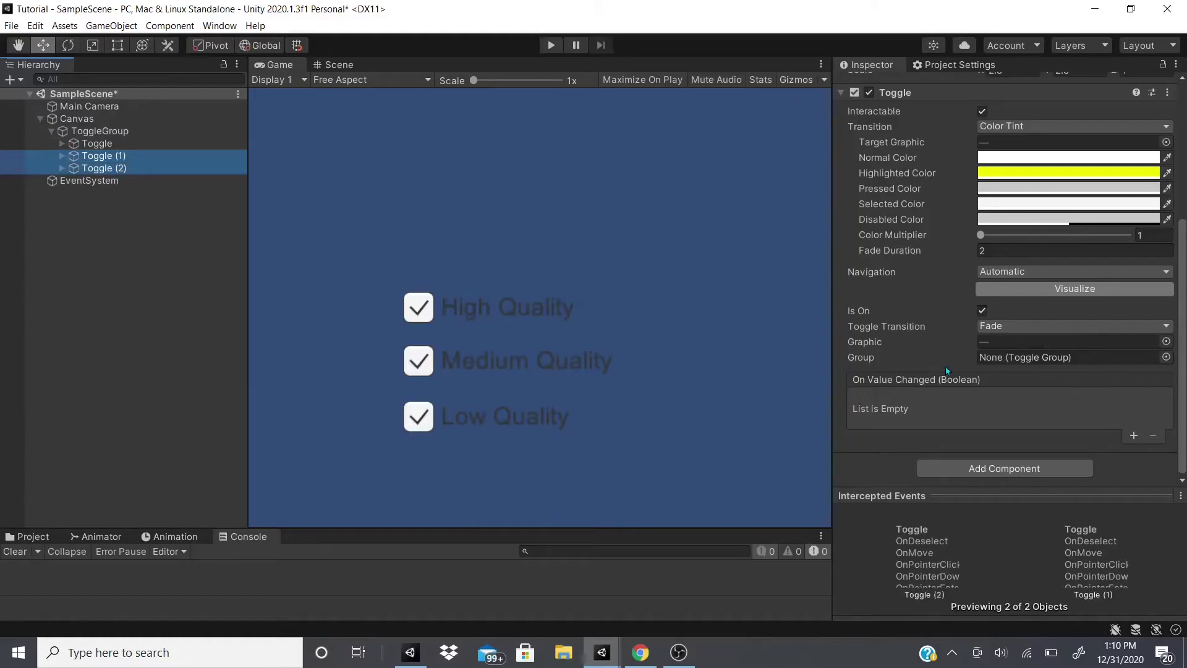
scroll(927, 346, "up", 5)
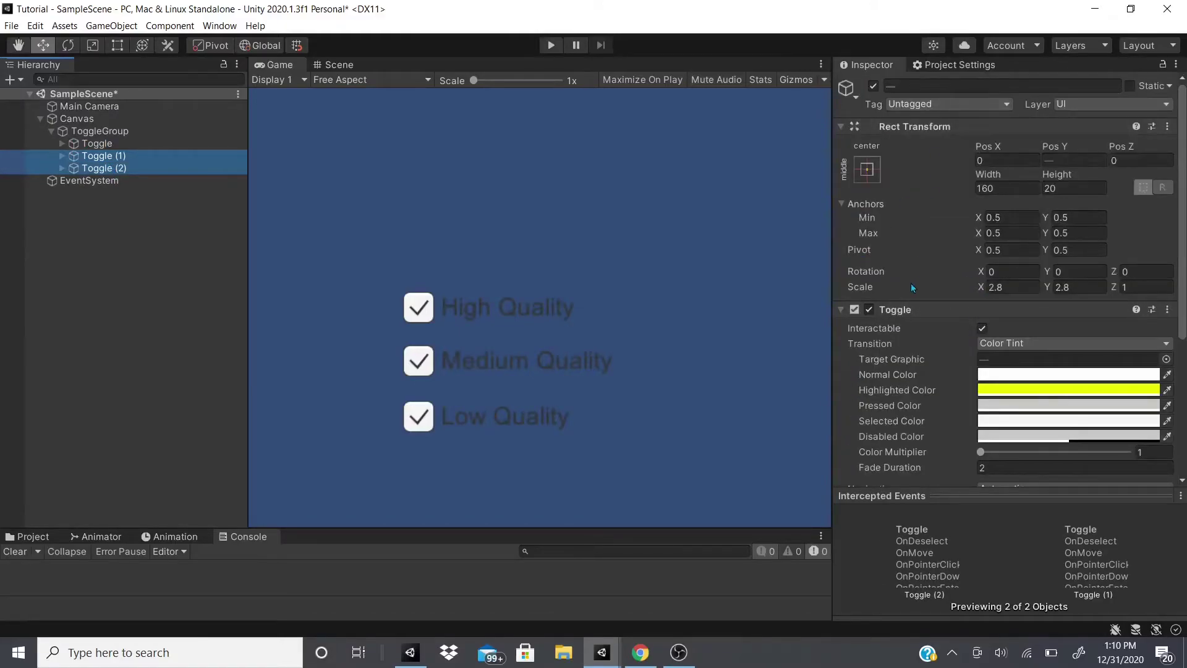
scroll(910, 283, "down", 5)
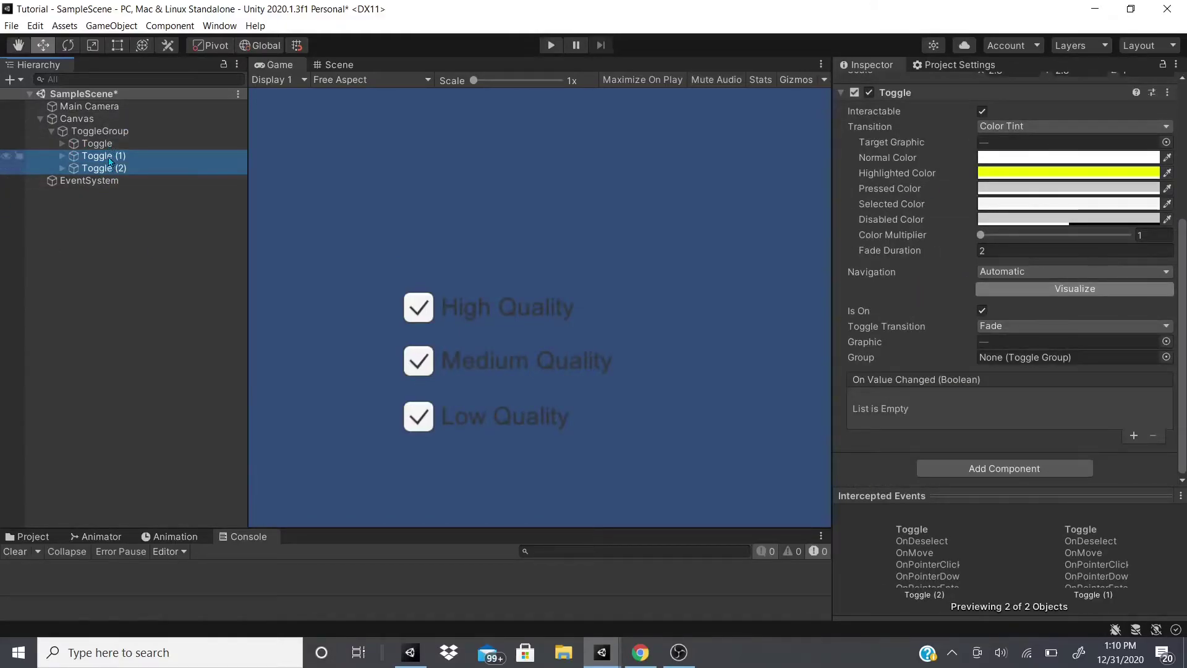
left_click(88, 194)
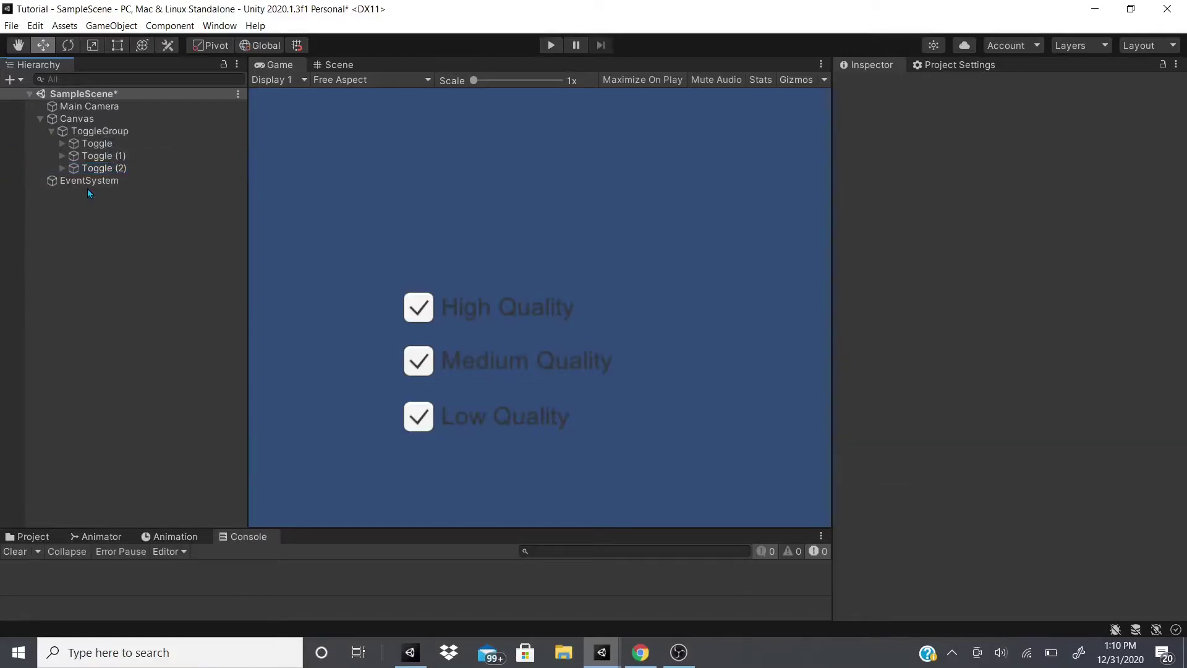
left_click(101, 158)
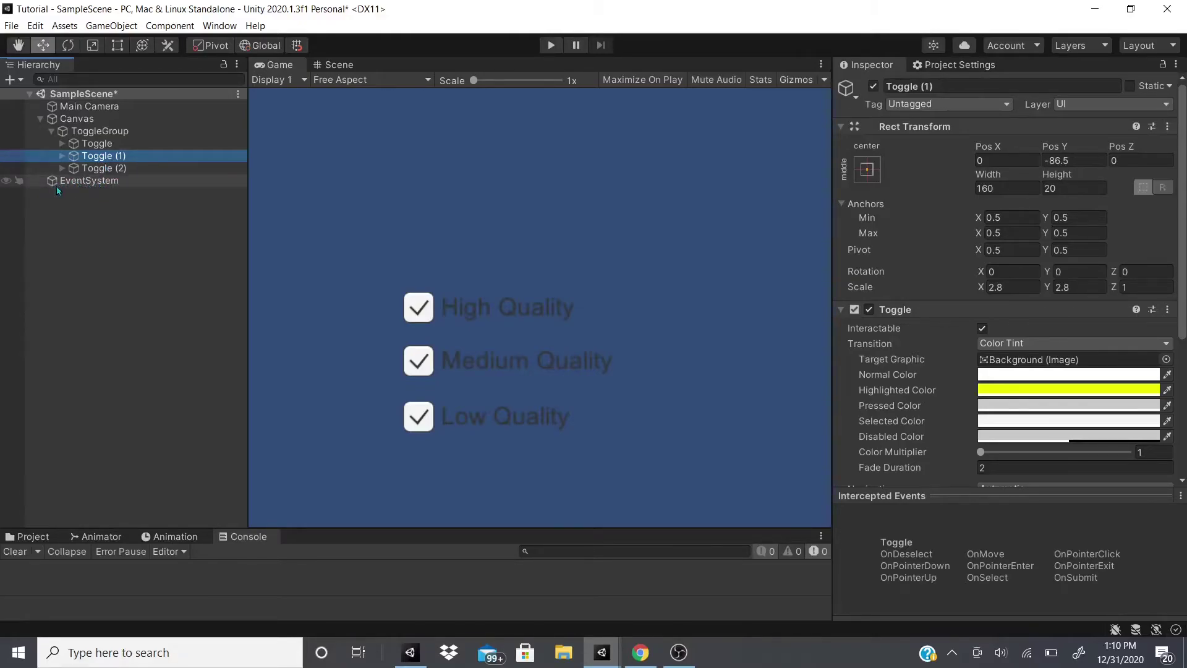
left_click(76, 183, "shift")
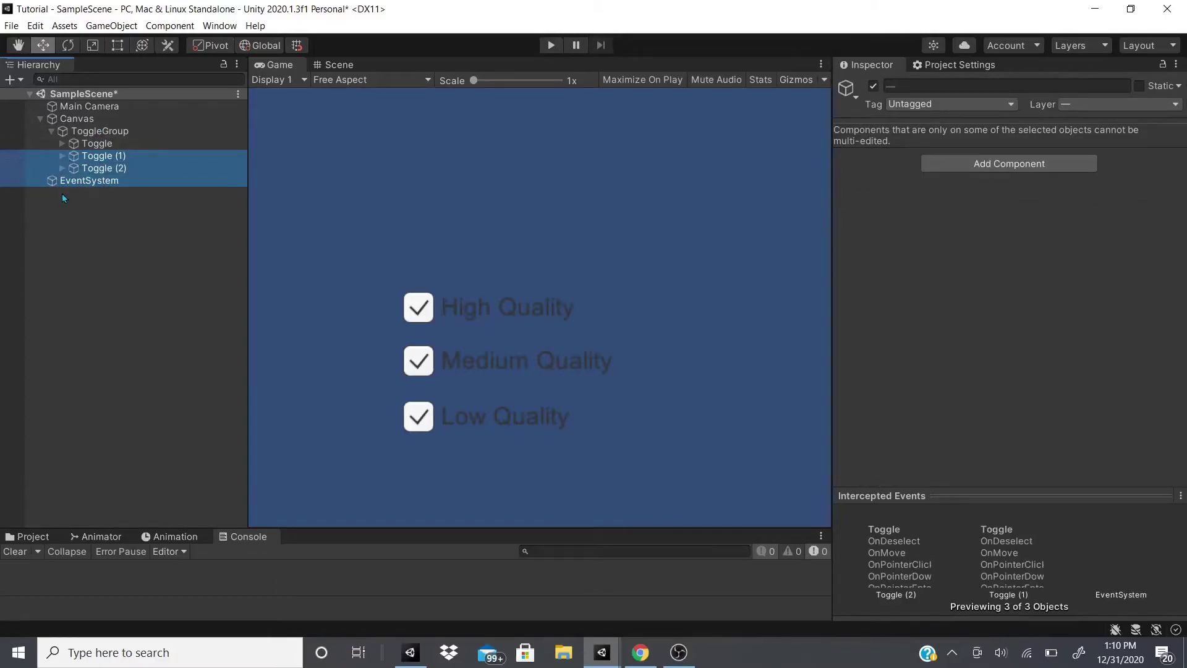
left_click(70, 180, "ctrl")
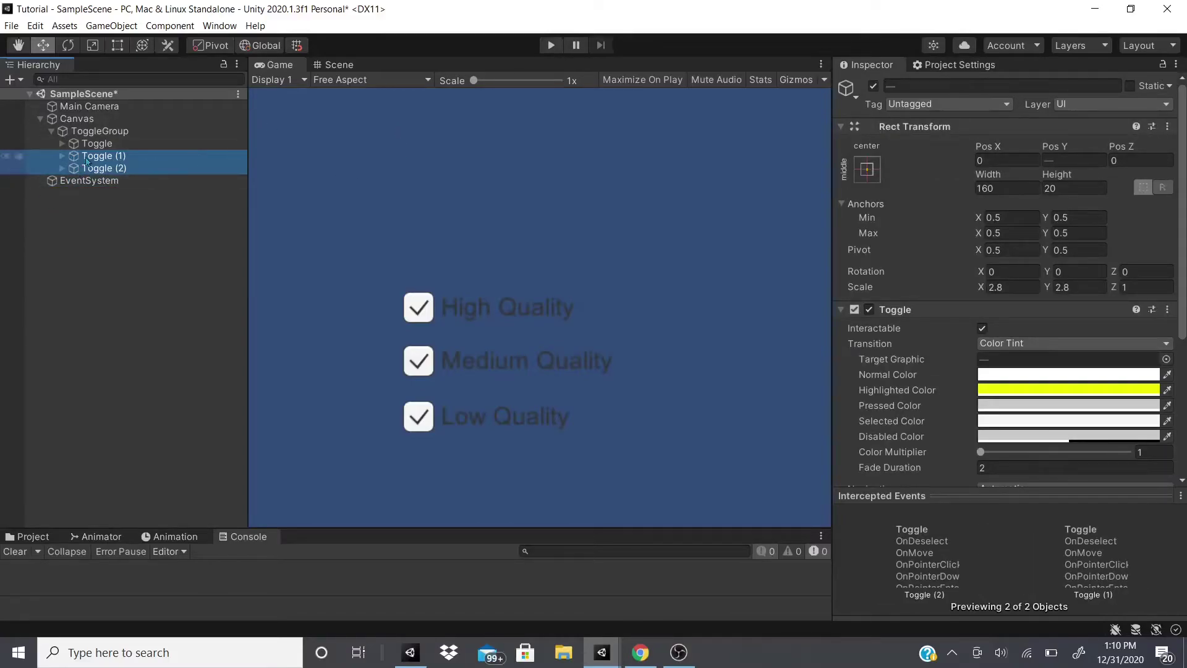
scroll(1114, 314, "down", 4)
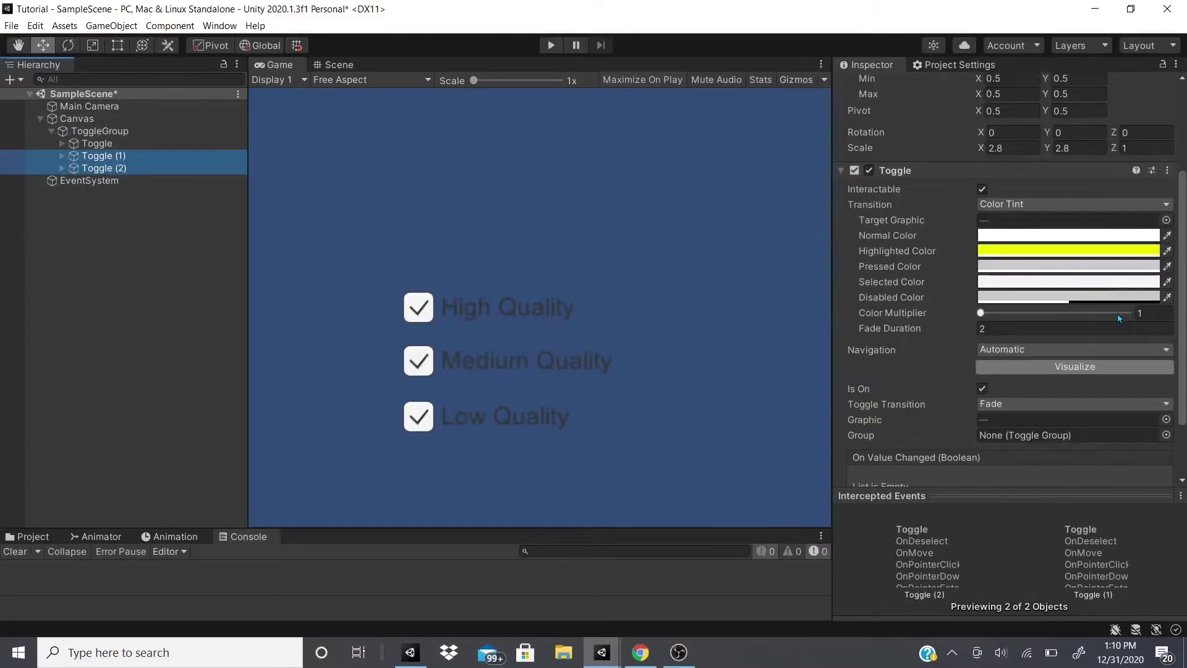
left_click(87, 180)
left_click(98, 131, "ctrl")
left_click(89, 107, "ctrl")
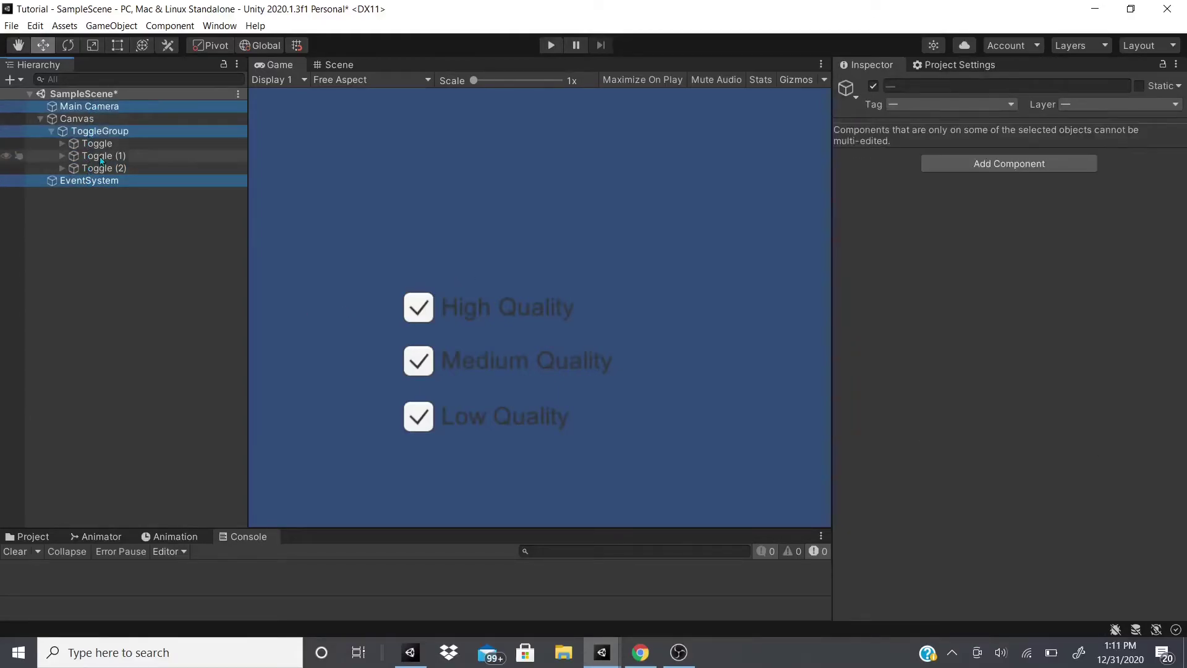
left_click(103, 156, "ctrl")
left_click(96, 143, "ctrl")
left_click(98, 180, "ctrl")
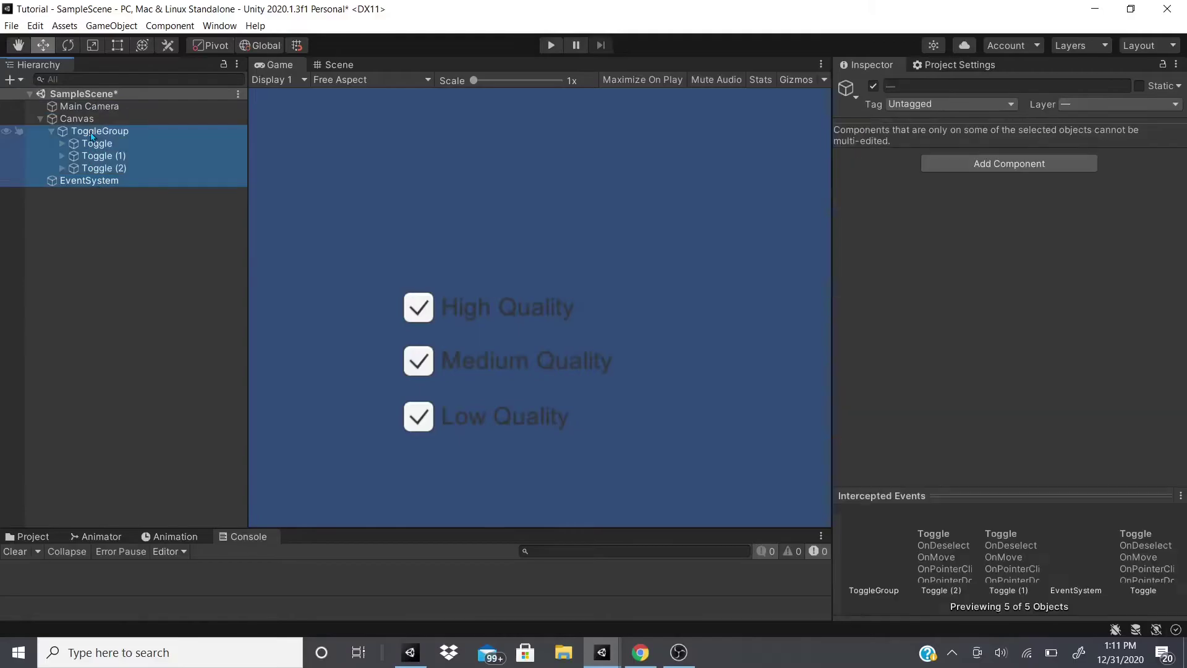
left_click(87, 181)
left_click(93, 156, "shift")
left_click(91, 131, "shift")
Step: Drag ToggleGroup into the Group field of Toggle (1) and Toggle (2)
left_click(98, 156)
scroll(999, 311, "down", 5)
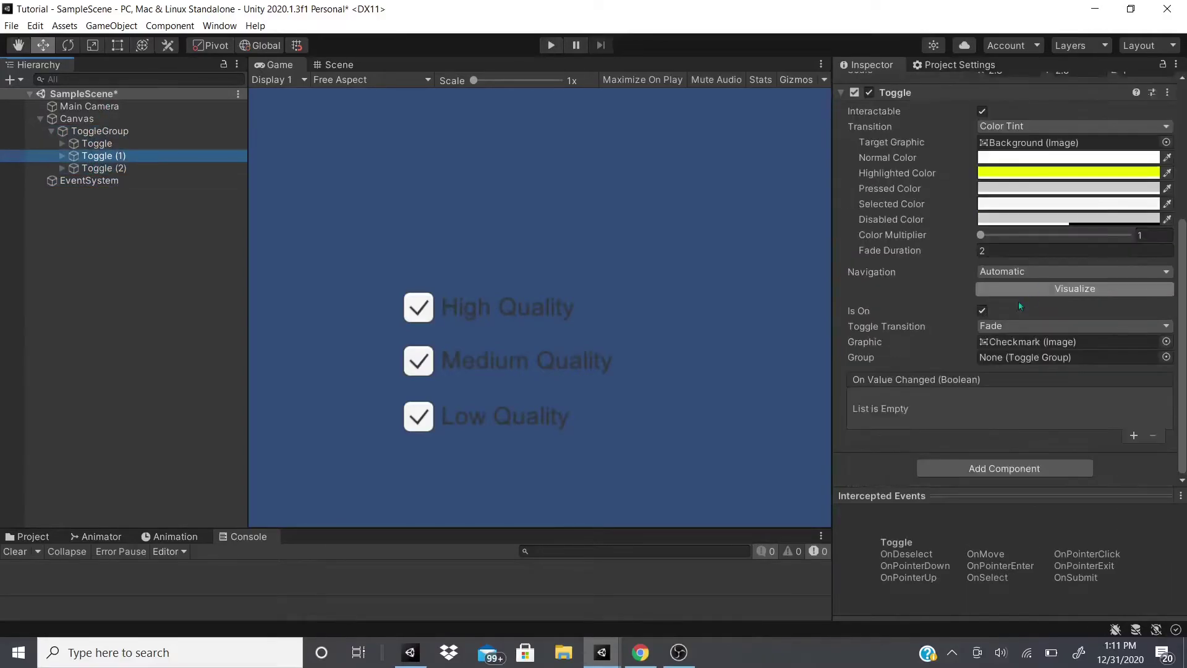
left_click(138, 170, "ctrl")
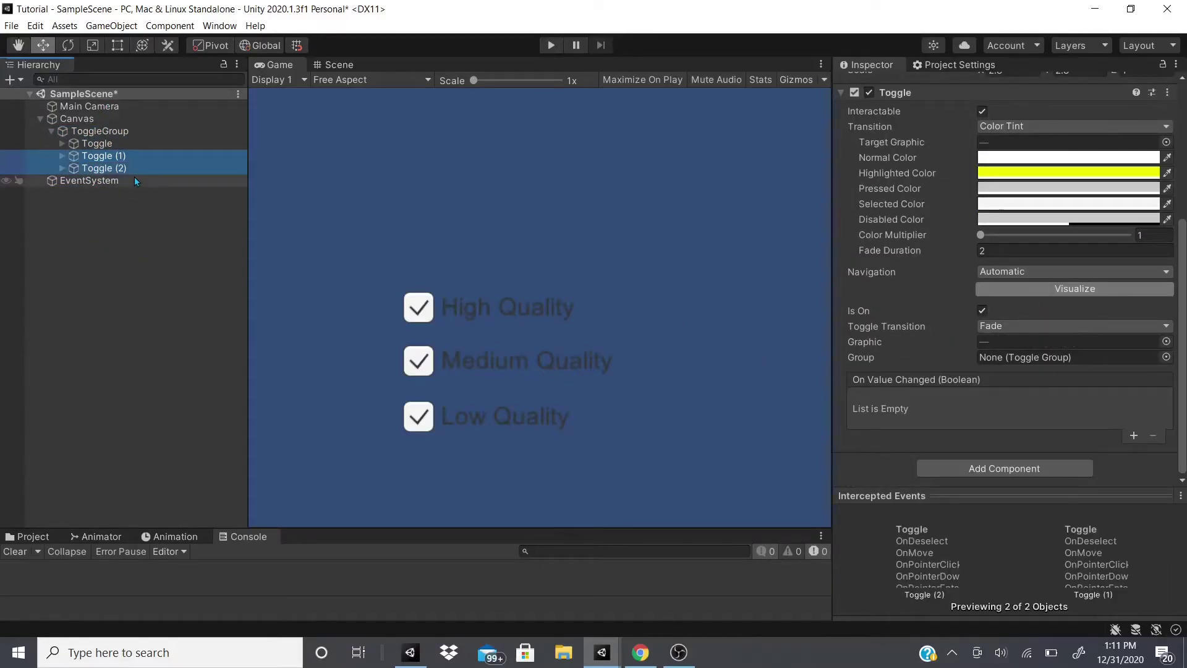
left_click_drag(96, 126, 1045, 358)
Step: Review the first Toggle and ToggleGroup settings, then start play mode
left_click(114, 143)
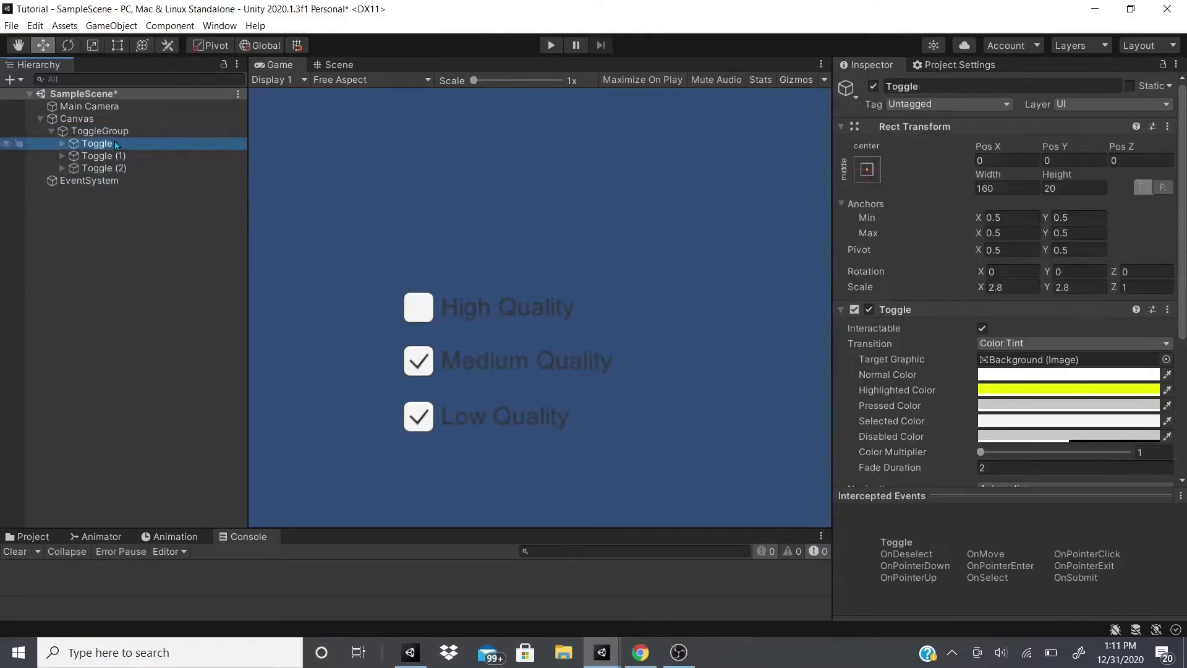
left_click(99, 130)
left_click(551, 45)
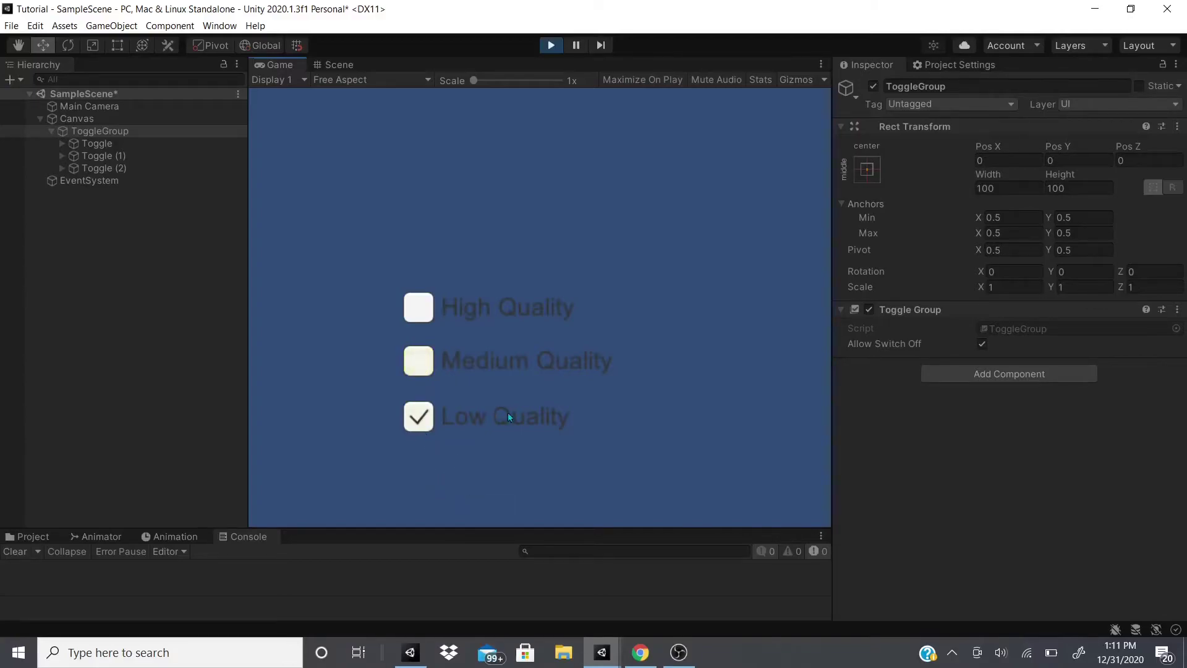
Step: Check Medium Quality and Low Quality in turn to test the group, then stop play mode
left_click(419, 362)
left_click(418, 416)
key("ctrl+p")
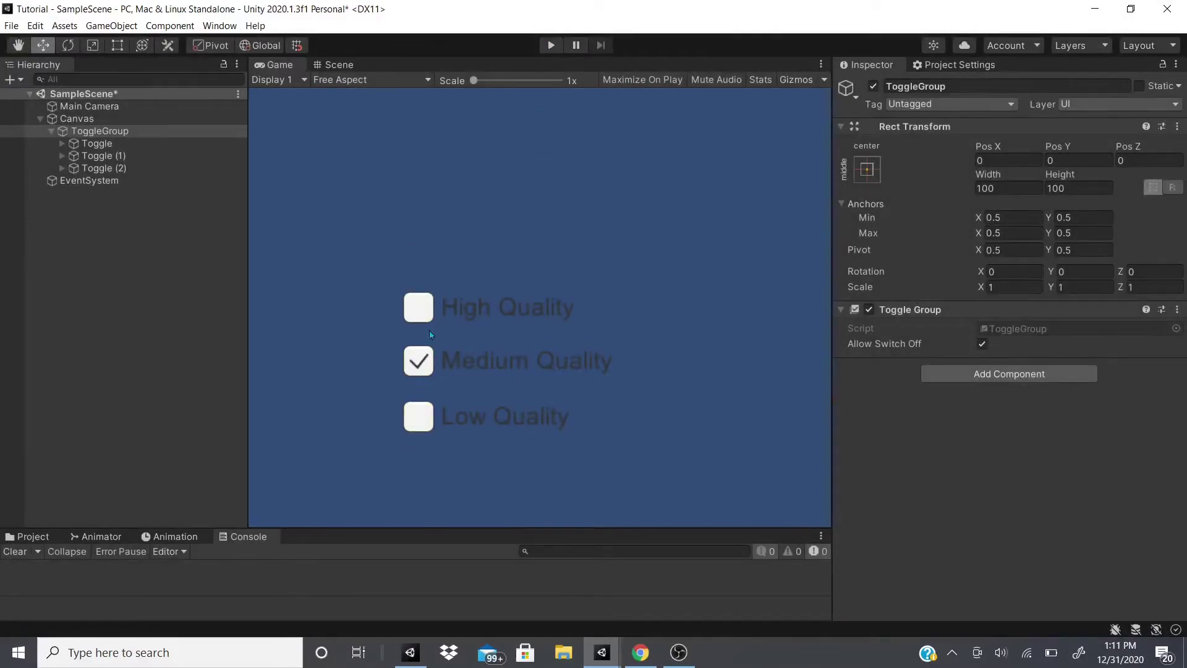
Step: On the first Toggle, add two On Value Changed entries targeting Toggle (1) and Toggle (2)
left_click(96, 143)
scroll(903, 248, "down", 10)
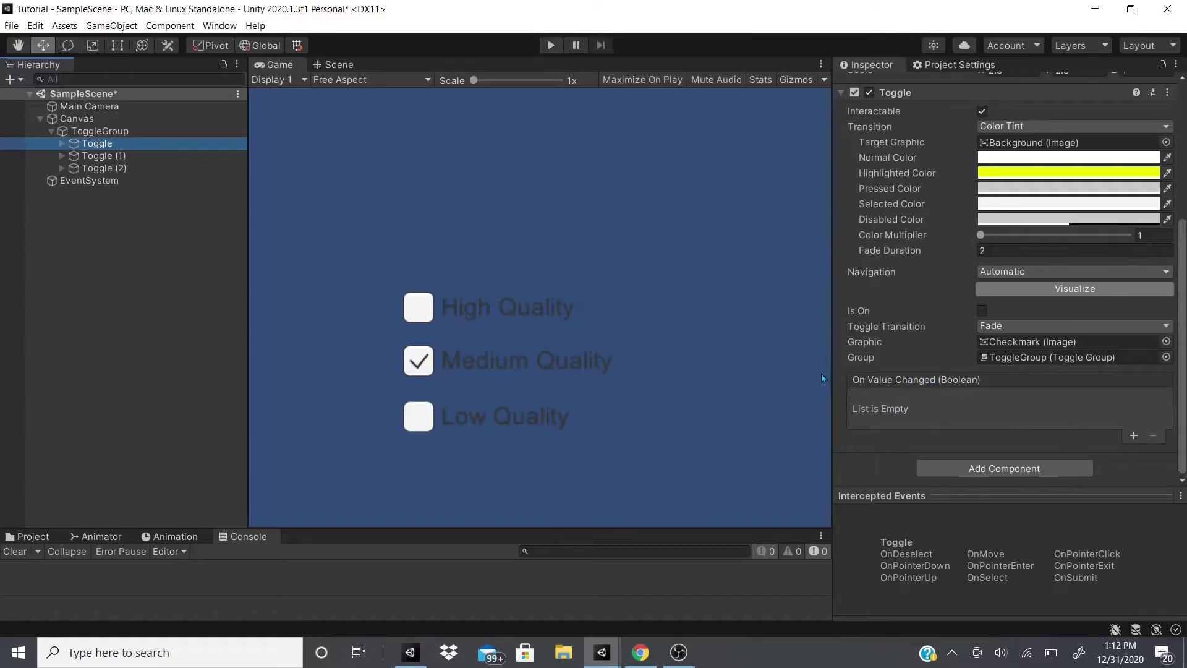
left_click(1130, 435)
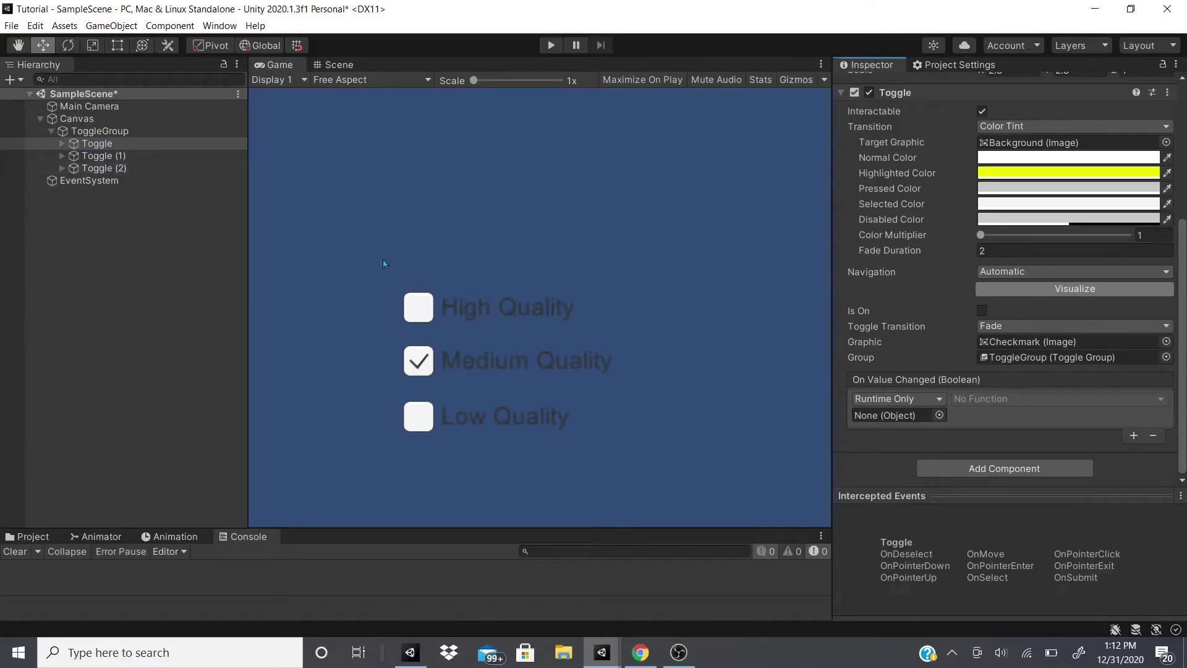
left_click(122, 169)
left_click_drag(124, 173, 897, 415)
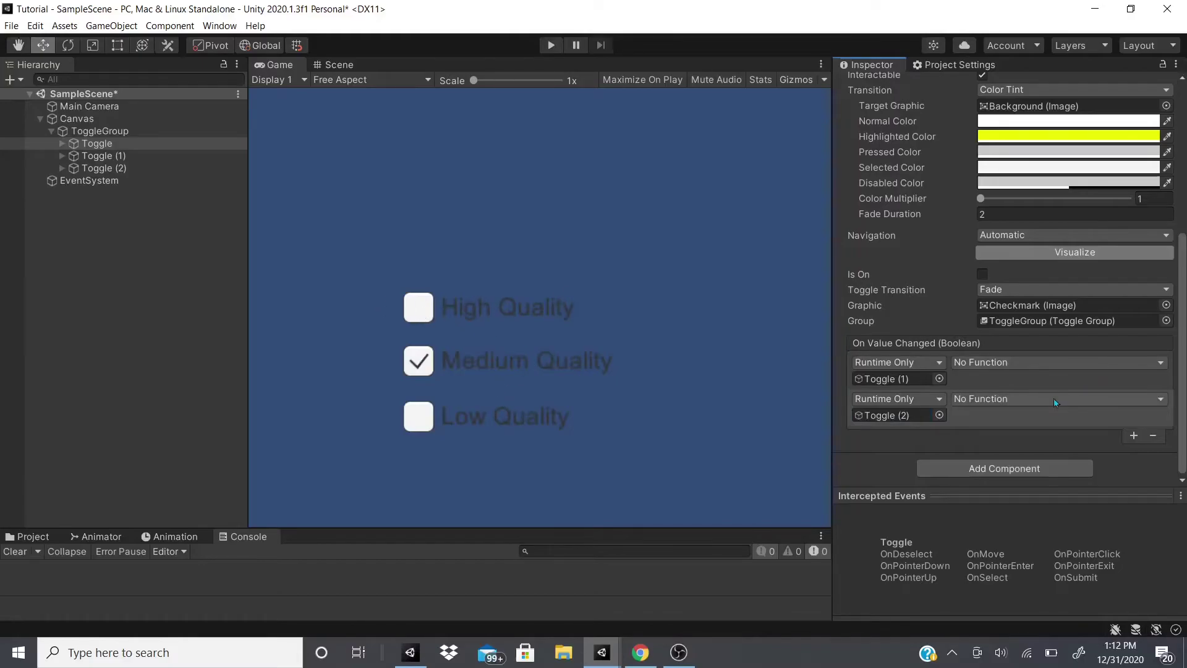
Step: Set both events to GameObject.SetActive, then test High Quality in play mode and stop
left_click(1017, 366)
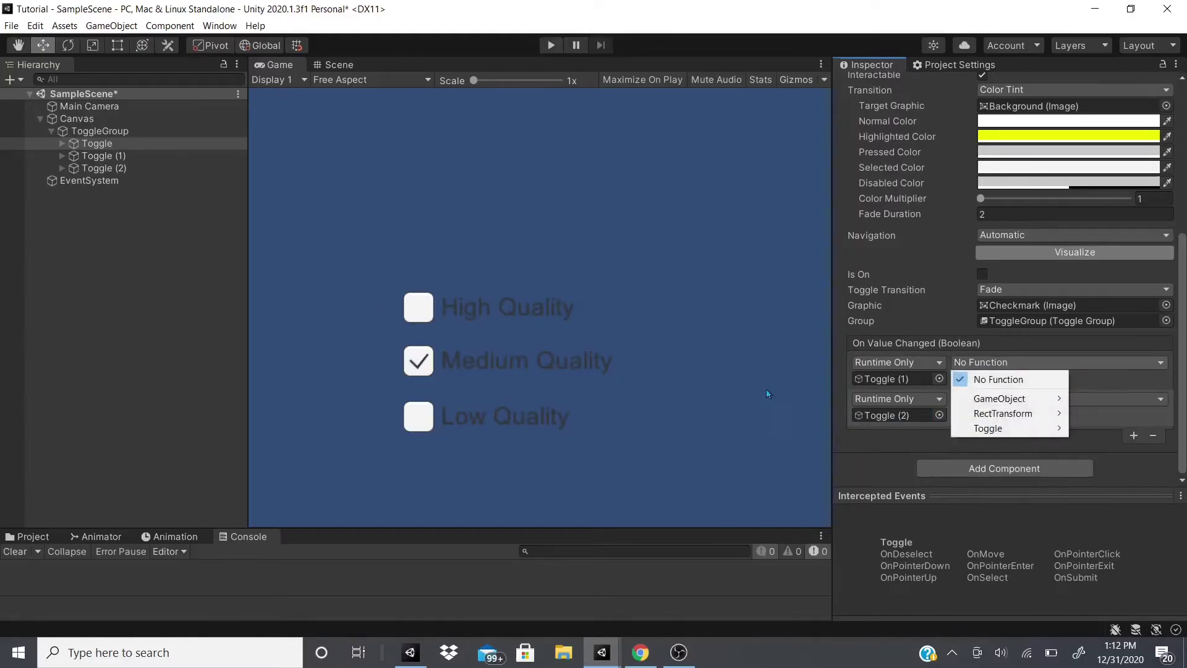
mouse_move(980, 431)
mouse_move(992, 398)
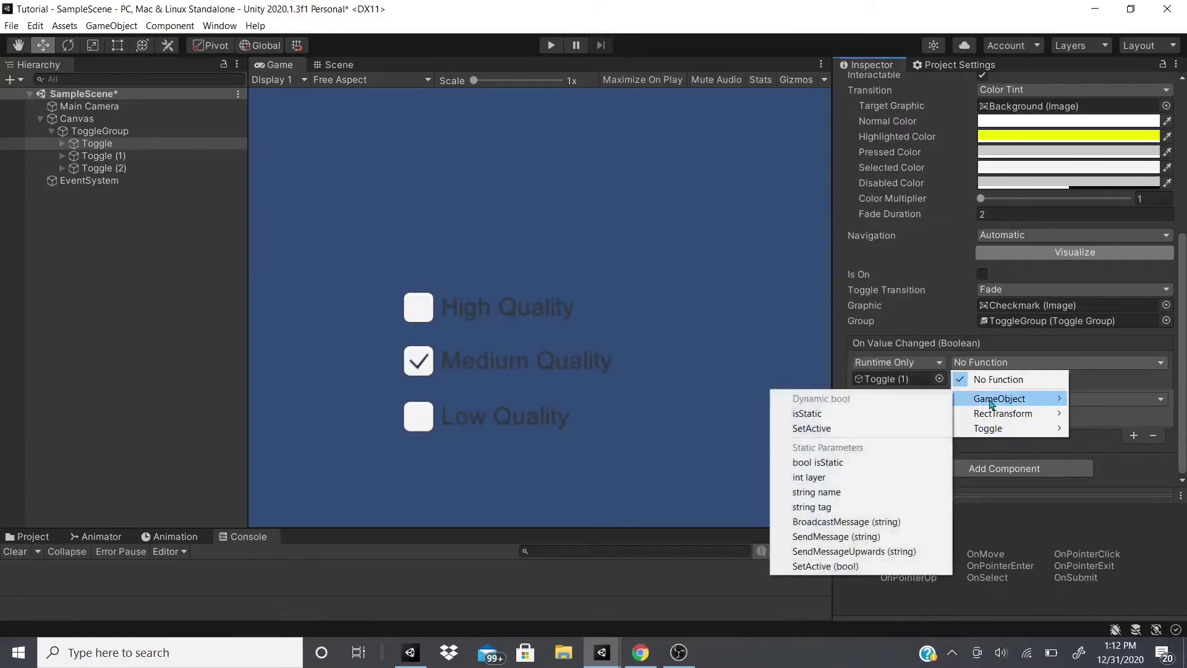
left_click(807, 566)
left_click(985, 403)
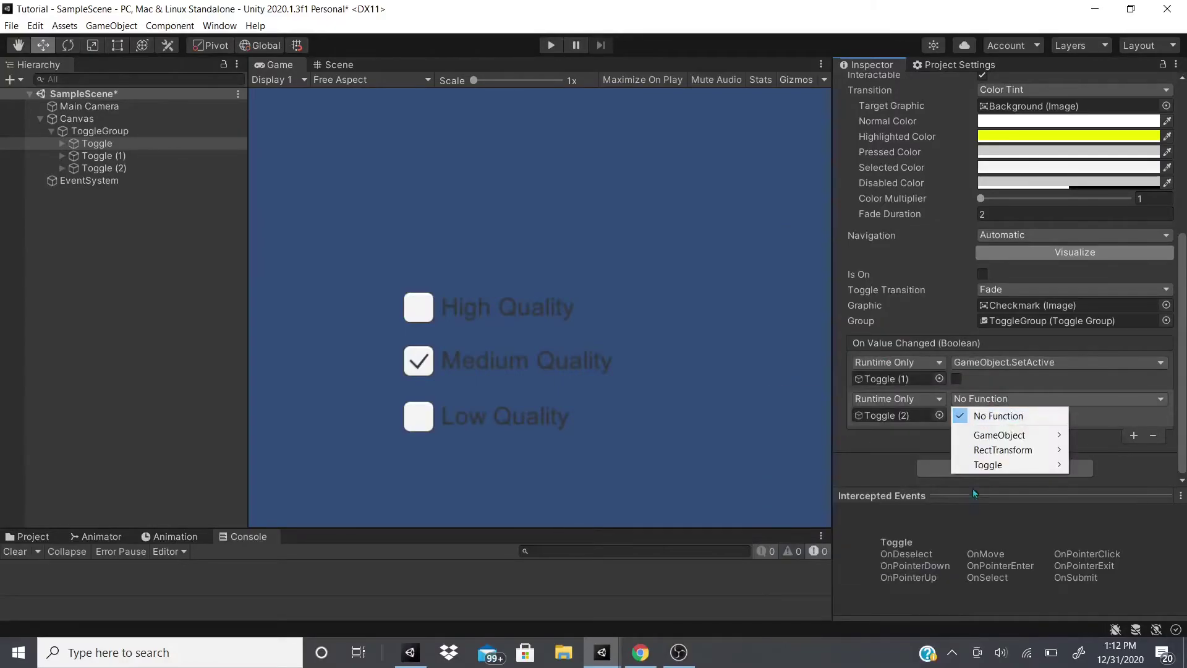
left_click(551, 45)
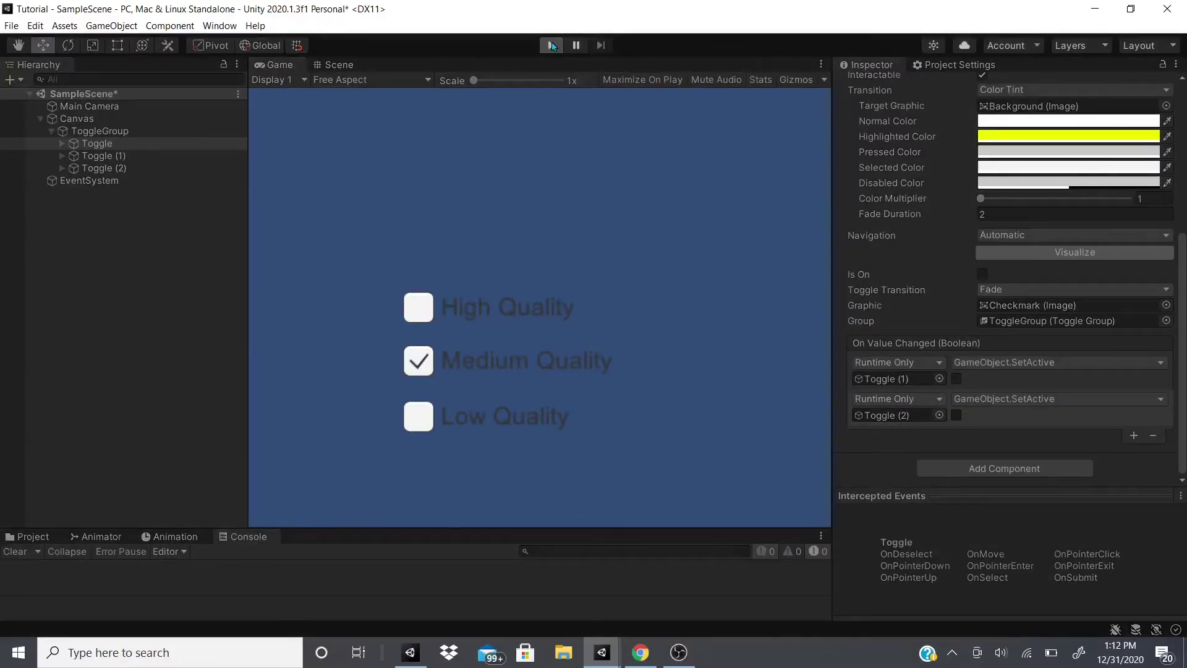
left_click(423, 312)
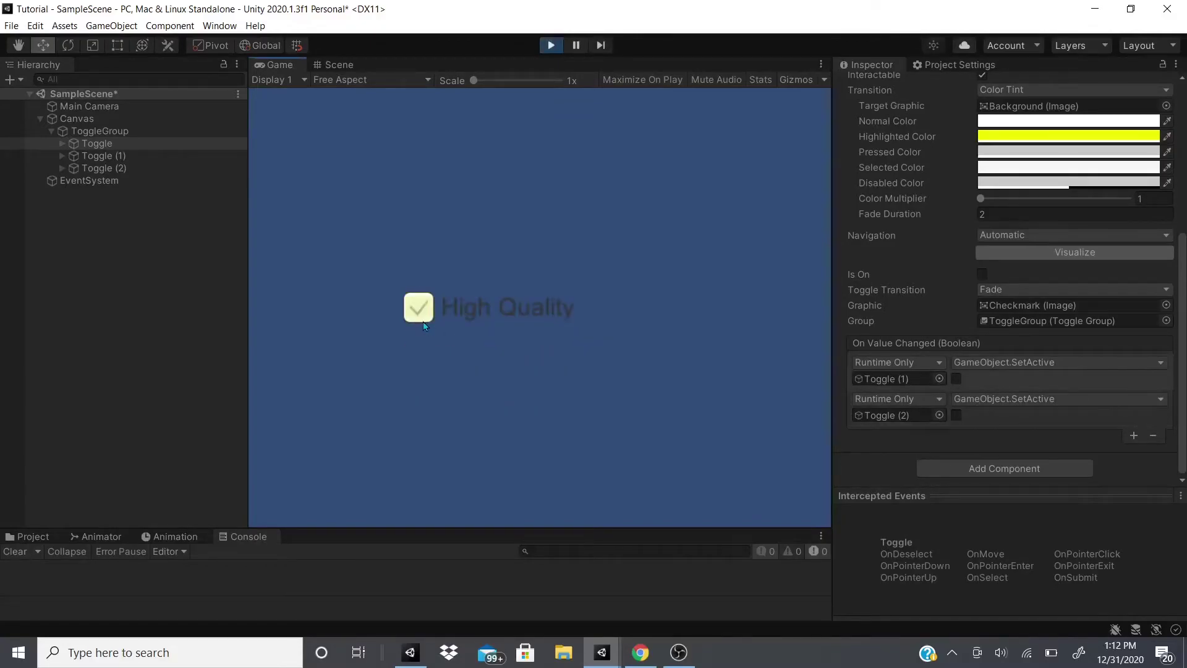
left_click(551, 45)
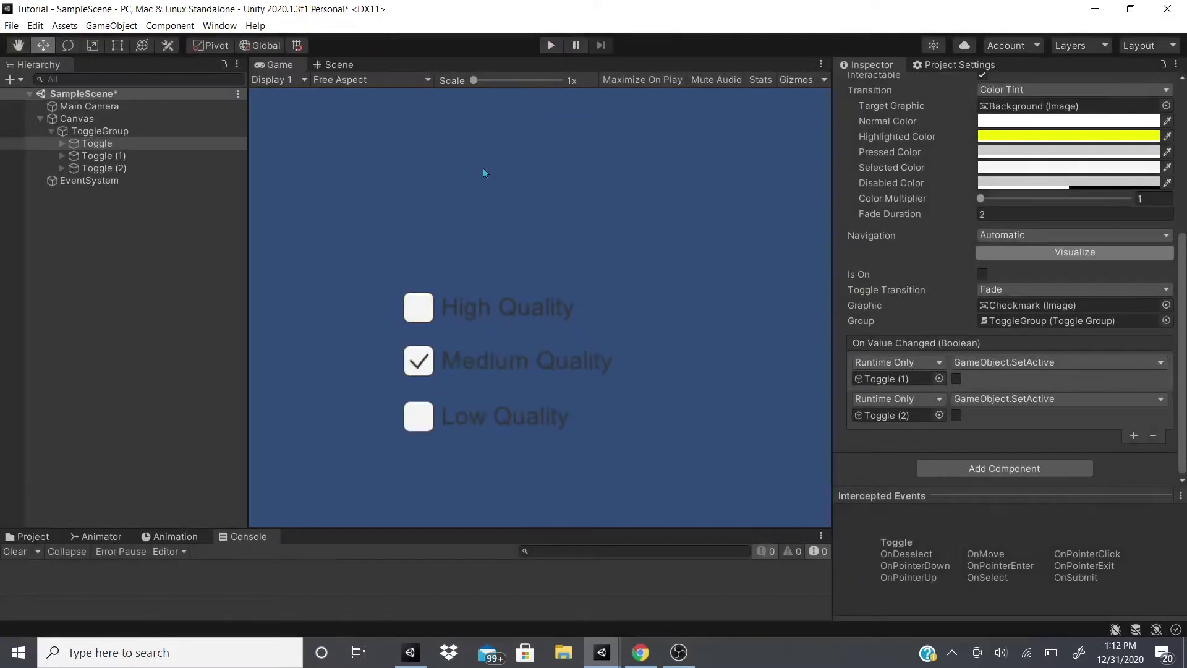
left_click(64, 150)
key("Right")
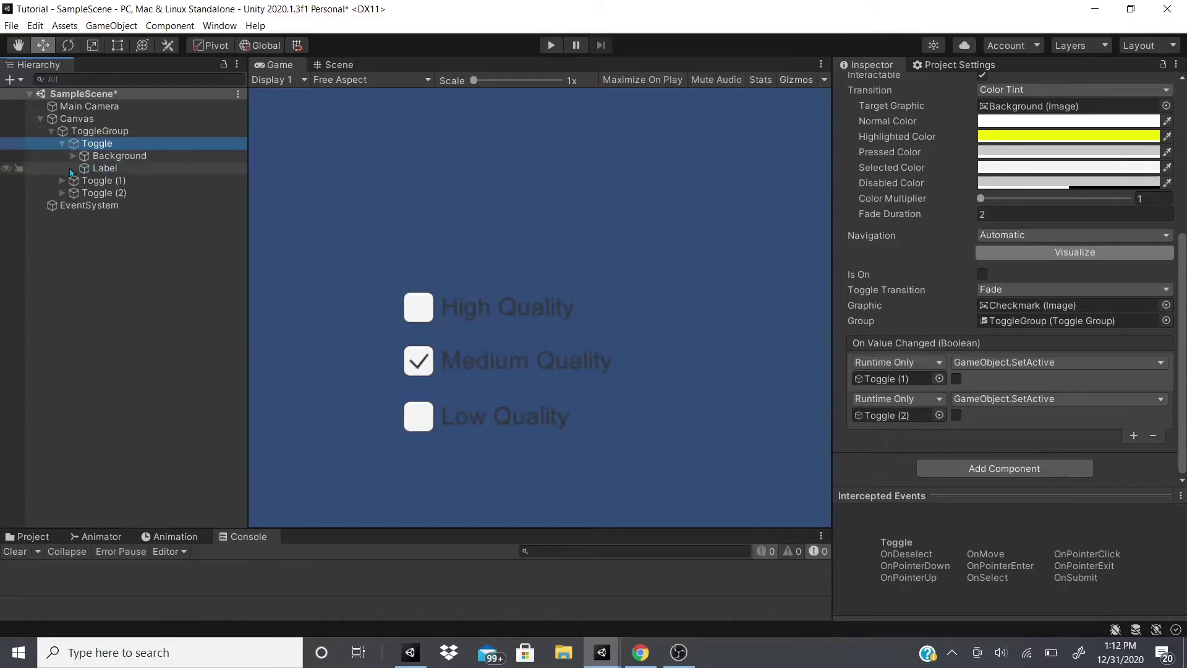
left_click(73, 155)
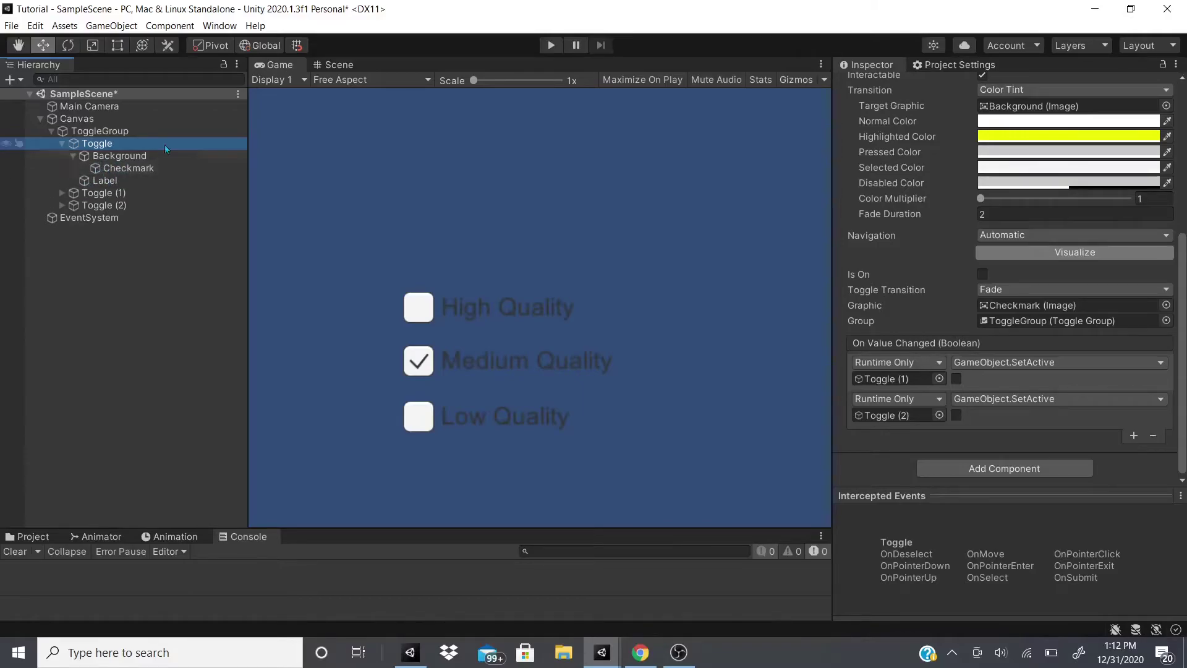
left_click(117, 156)
left_click(1011, 270)
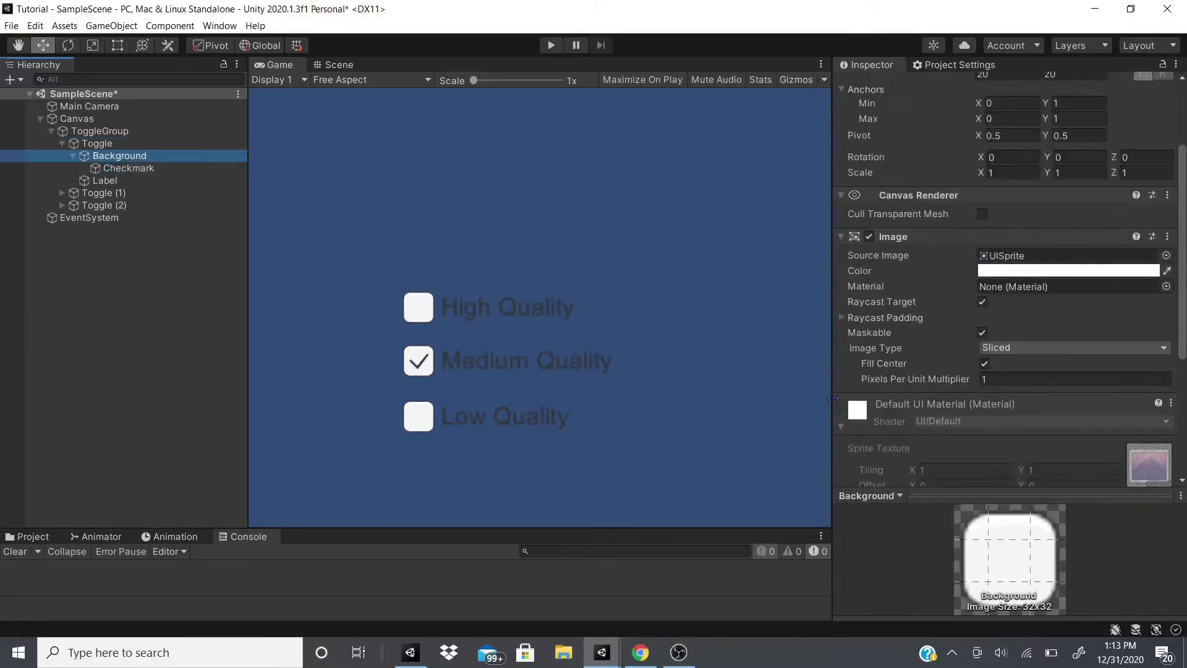
left_click(121, 169)
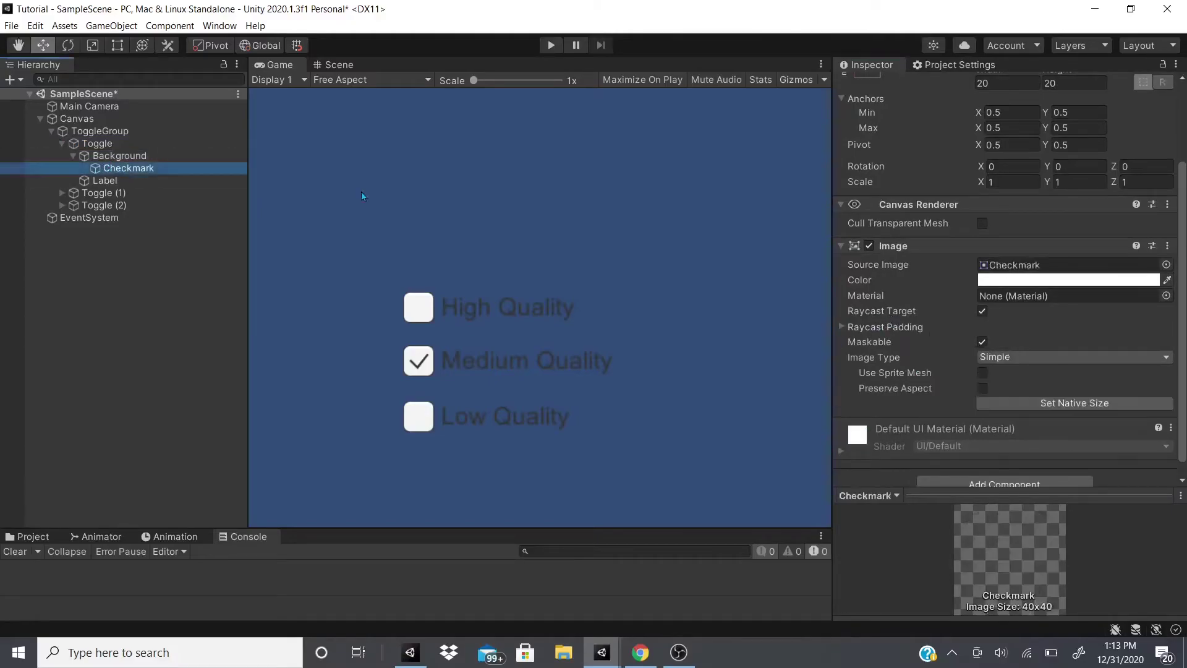
key("Down")
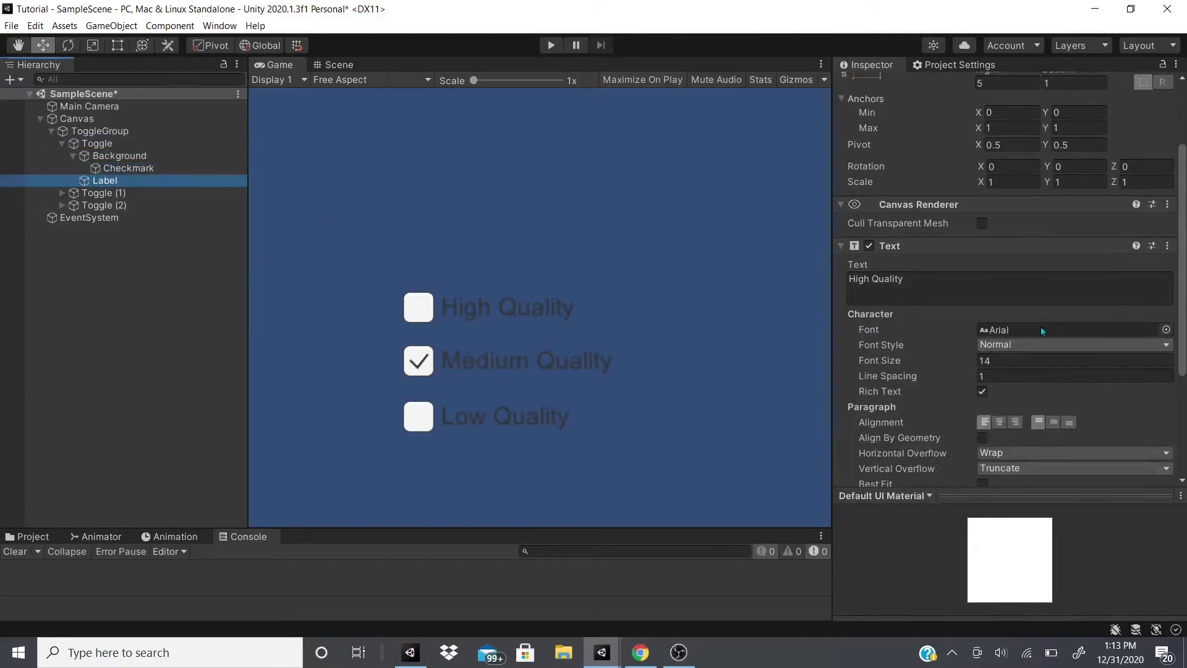
scroll(1003, 321, "down", 5)
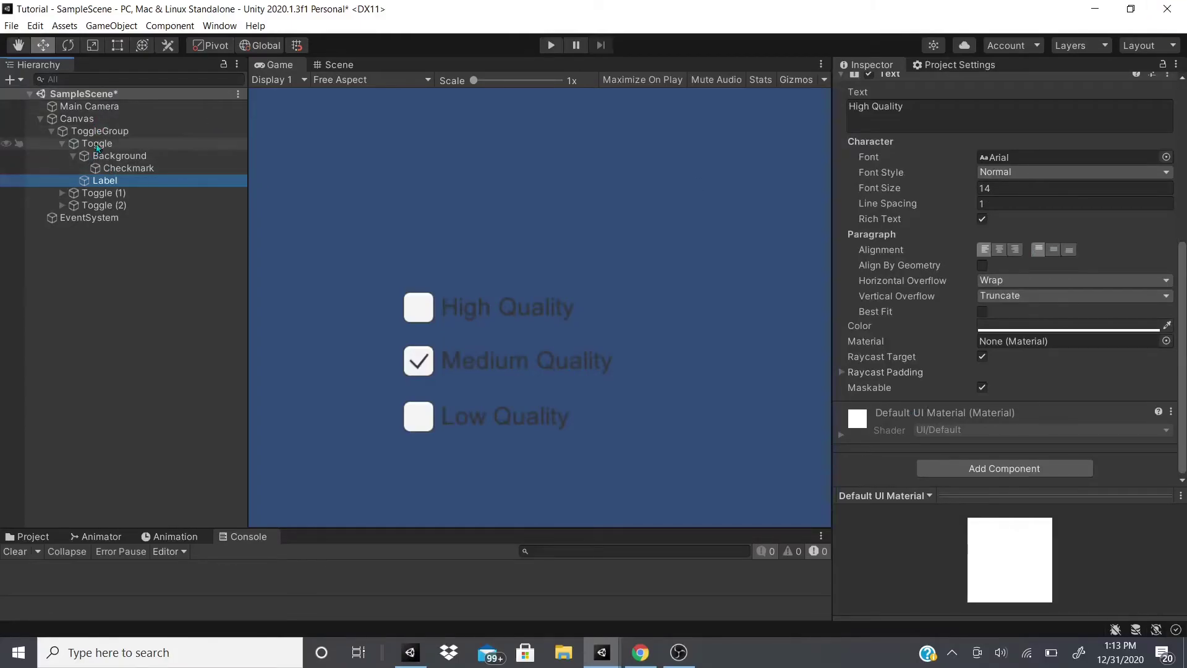
left_click(149, 131)
left_click(155, 143)
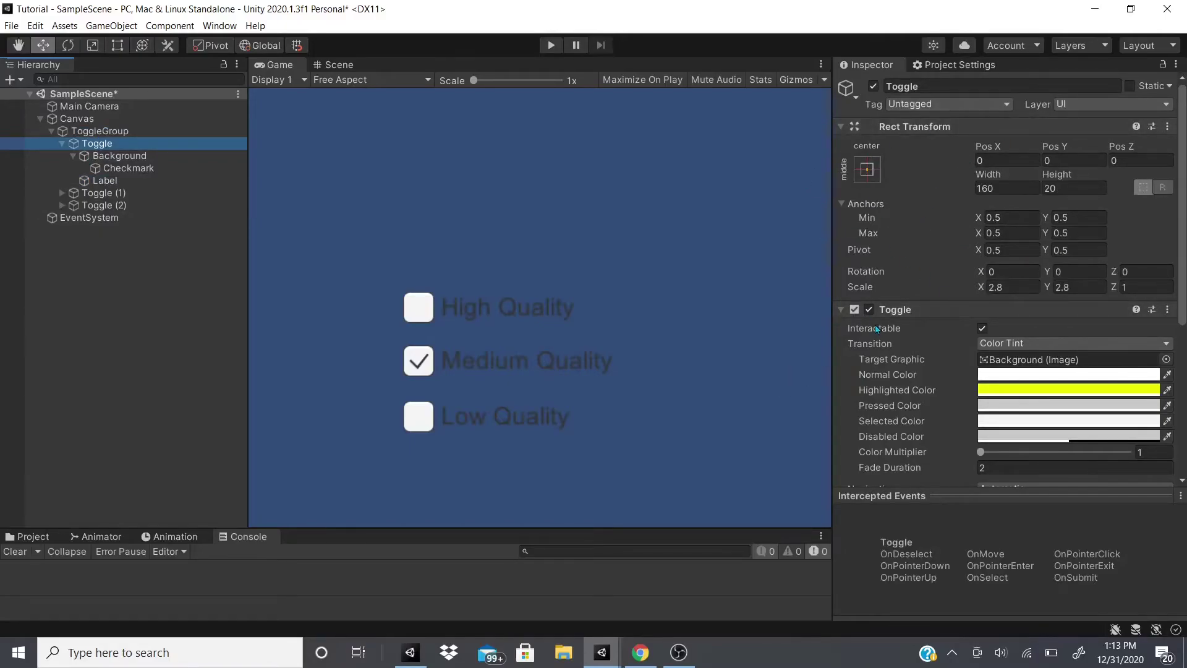
scroll(920, 340, "down", 5)
scroll(925, 213, "up", 5)
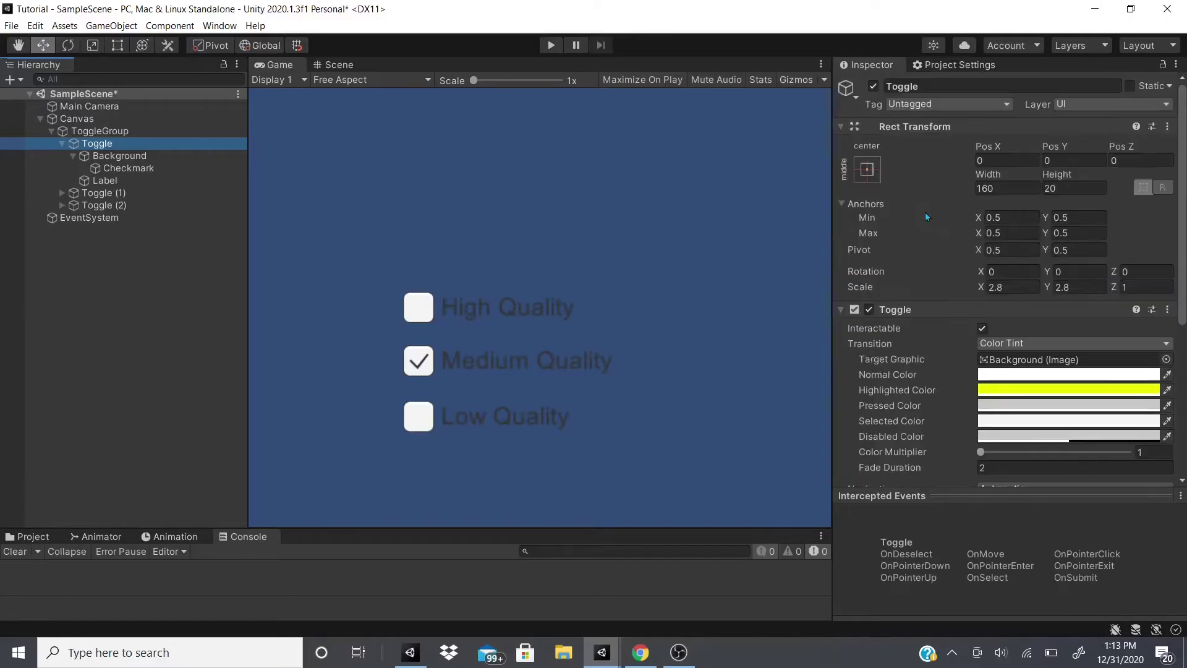
left_click(161, 157)
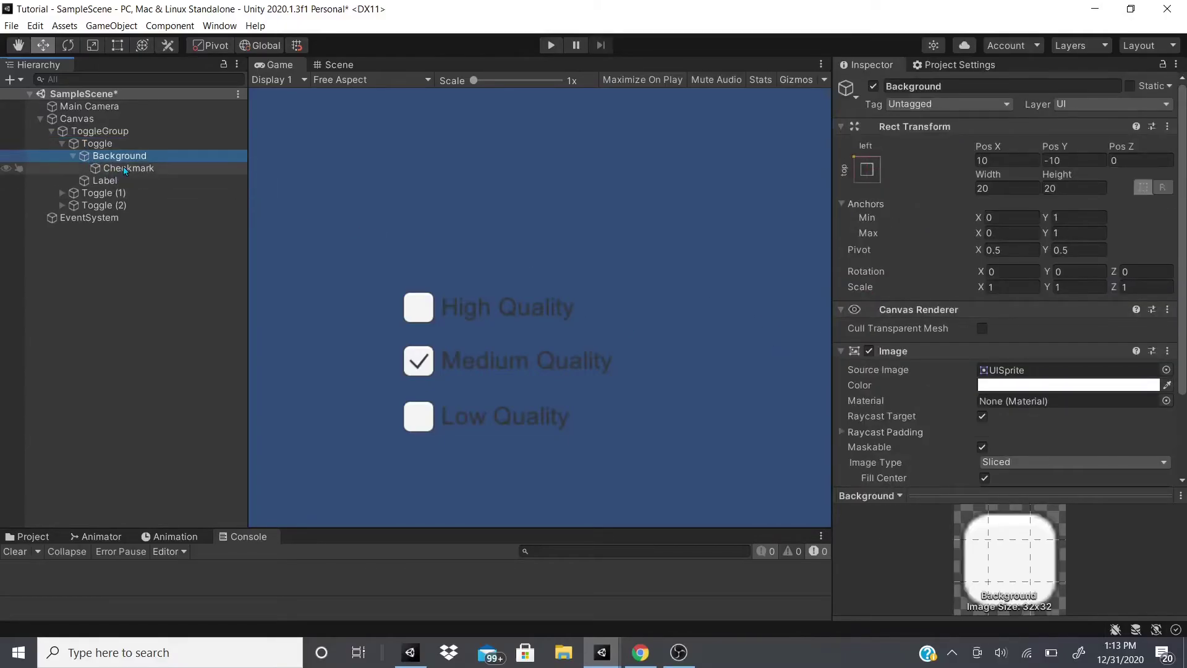
left_click(164, 171)
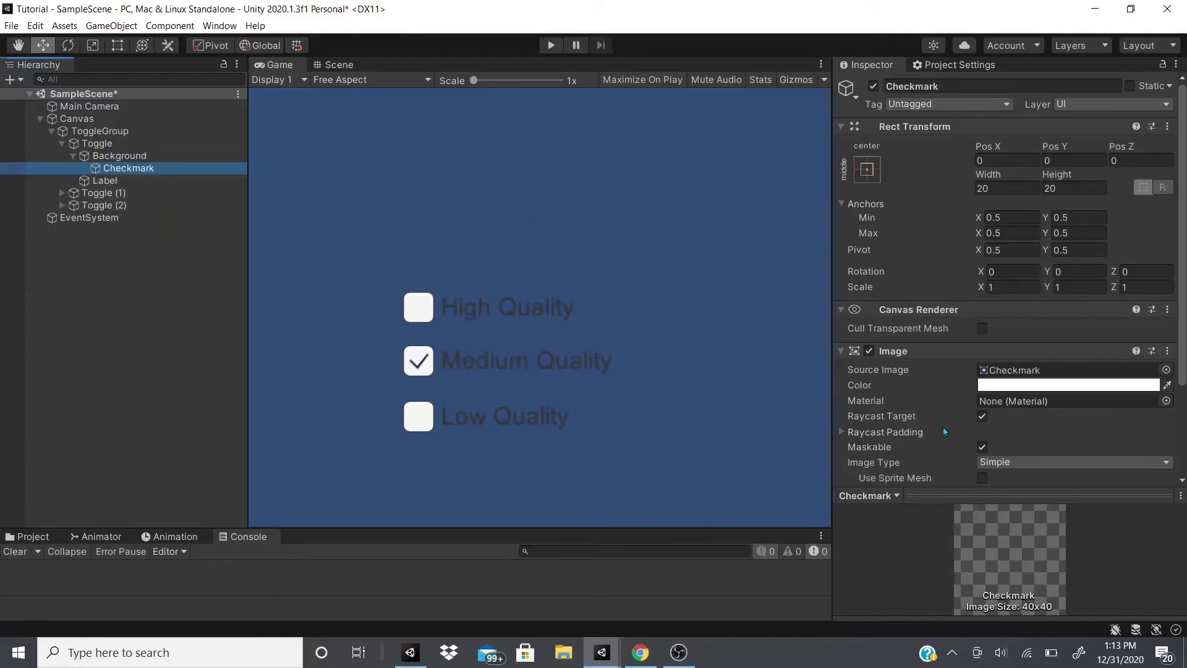
left_click(130, 181)
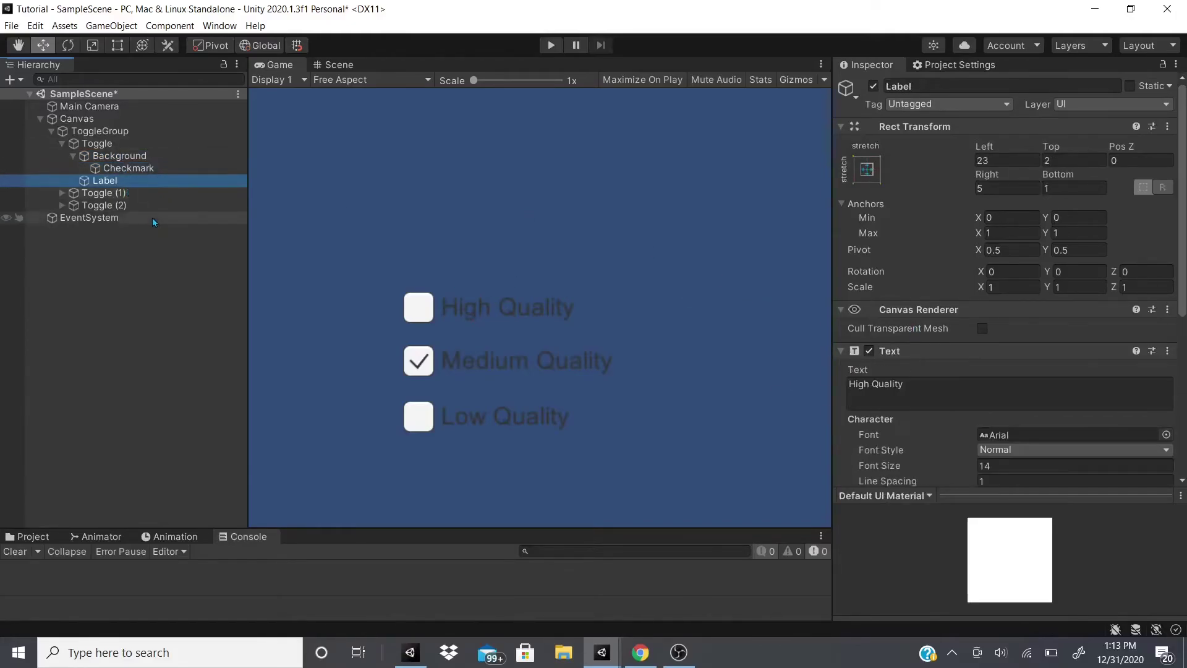
scroll(1161, 246, "down", 5)
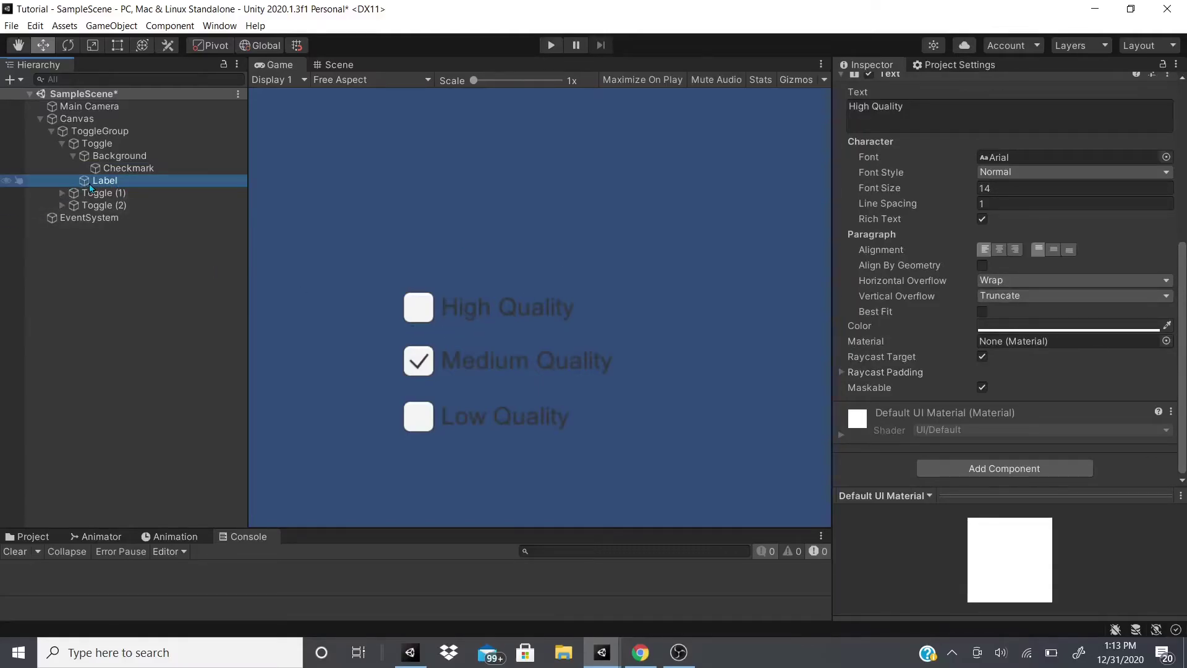
Step: Select the Label object and remove its legacy Text component
right_click(180, 366)
key("Escape")
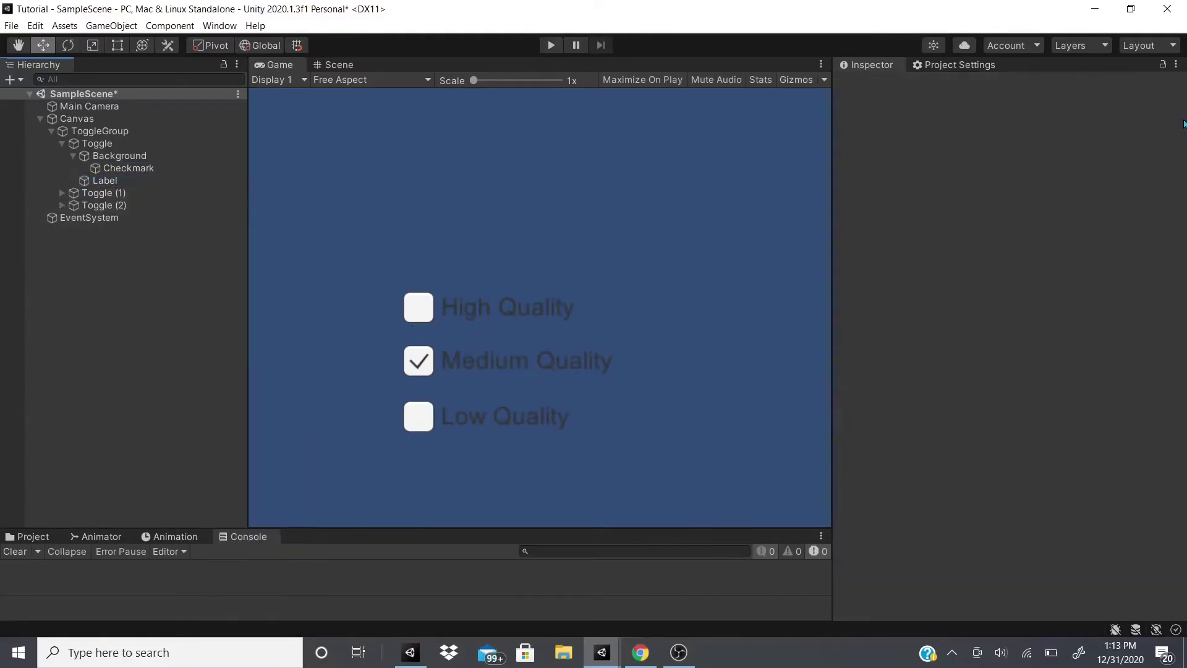
left_click(123, 170)
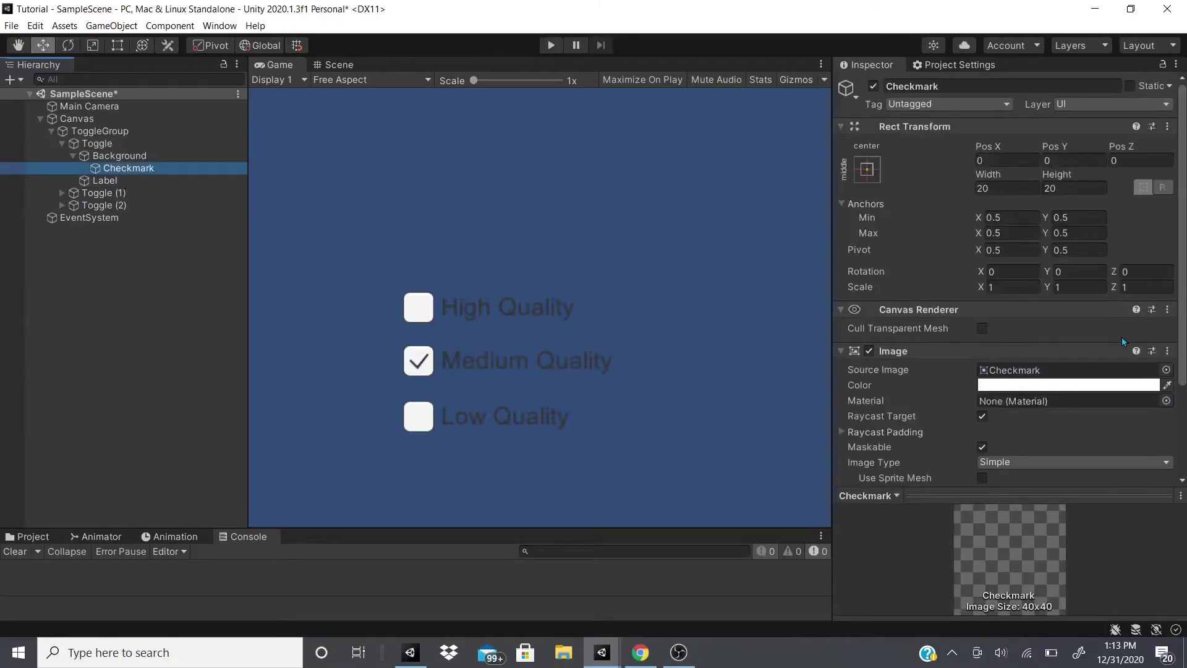
scroll(1119, 337, "down", 3)
left_click(102, 180)
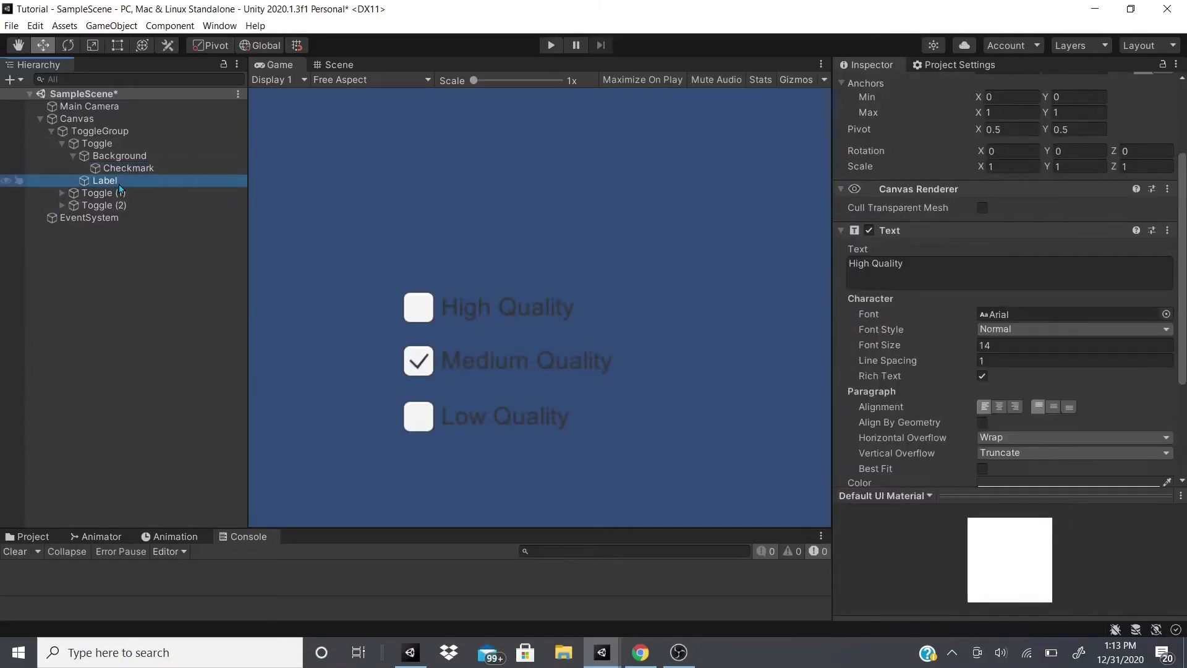
left_click(1167, 231)
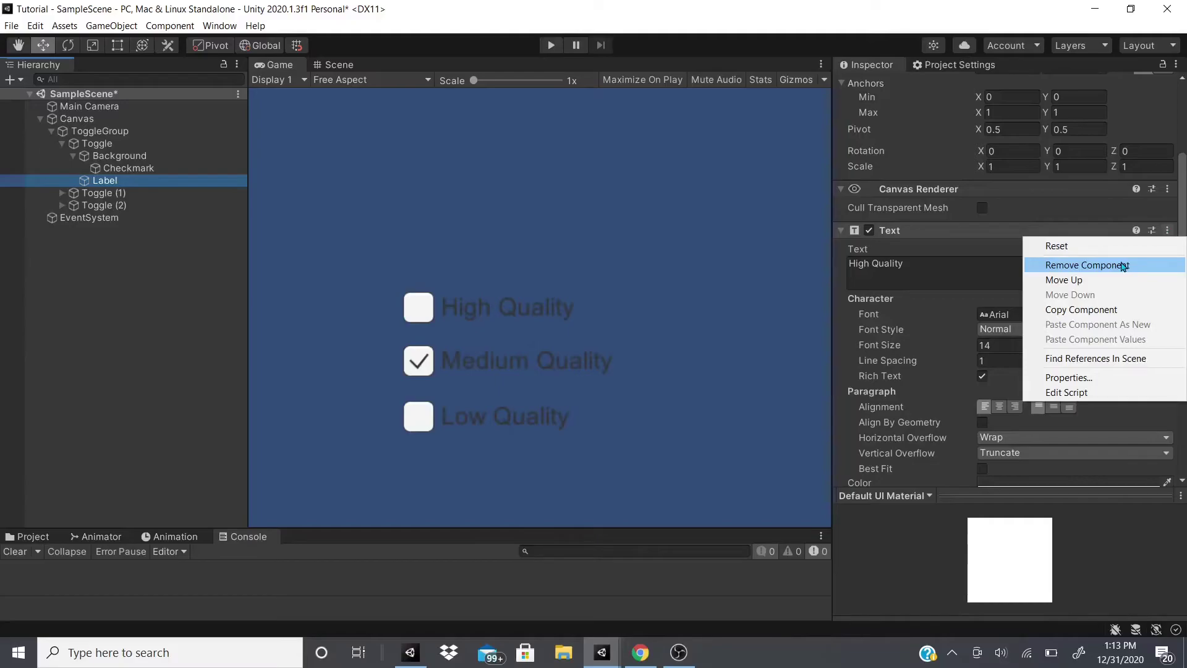
left_click(1123, 265)
Step: Add a TextMeshPro - Text (UI) component to Label via a 'text' search
left_click(970, 364)
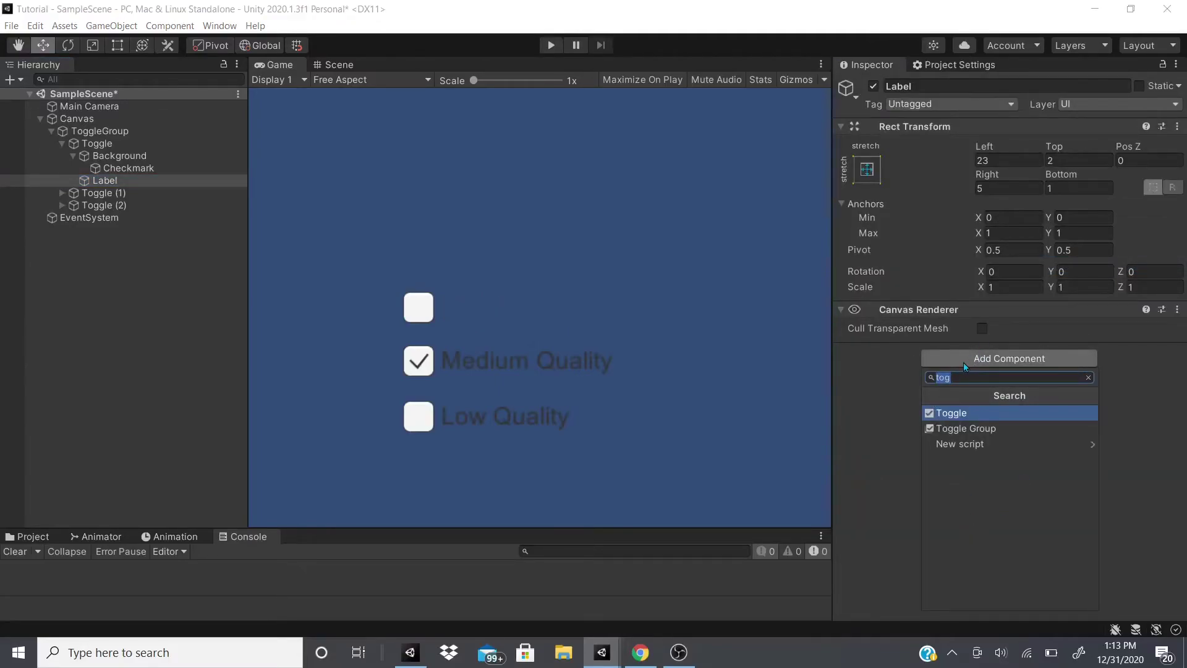
type("text")
key("Down")
key("Down")
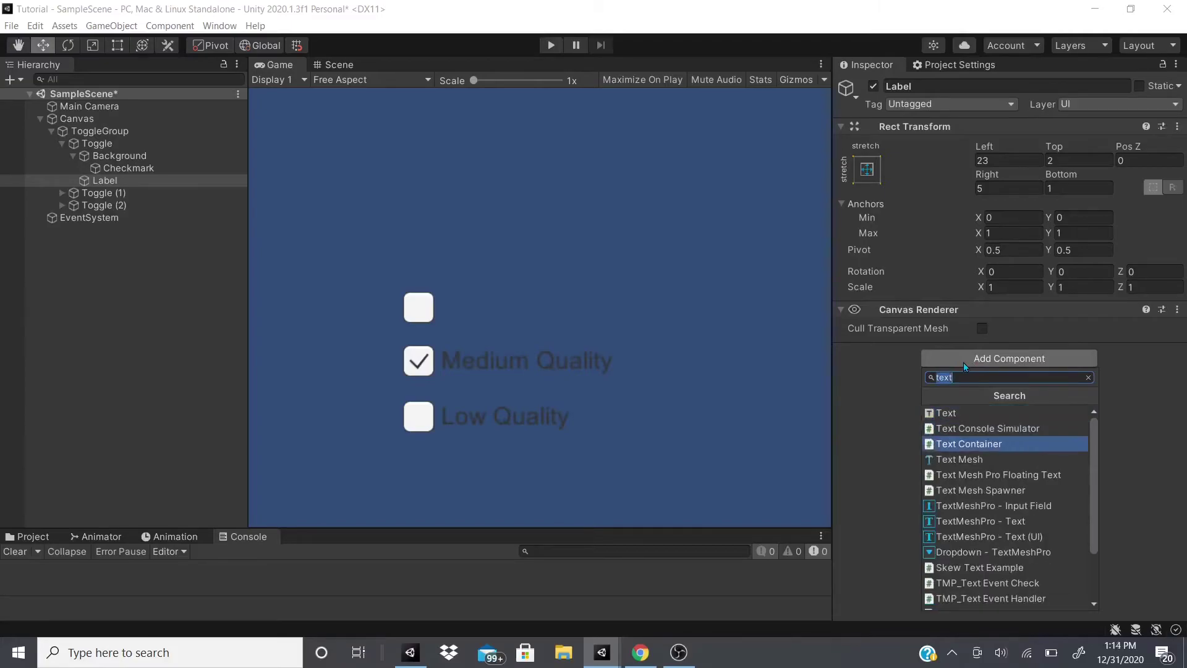
key("Down")
key("Down")
key("Down")
key("Down")
key("Down")
key("Down")
key("Return")
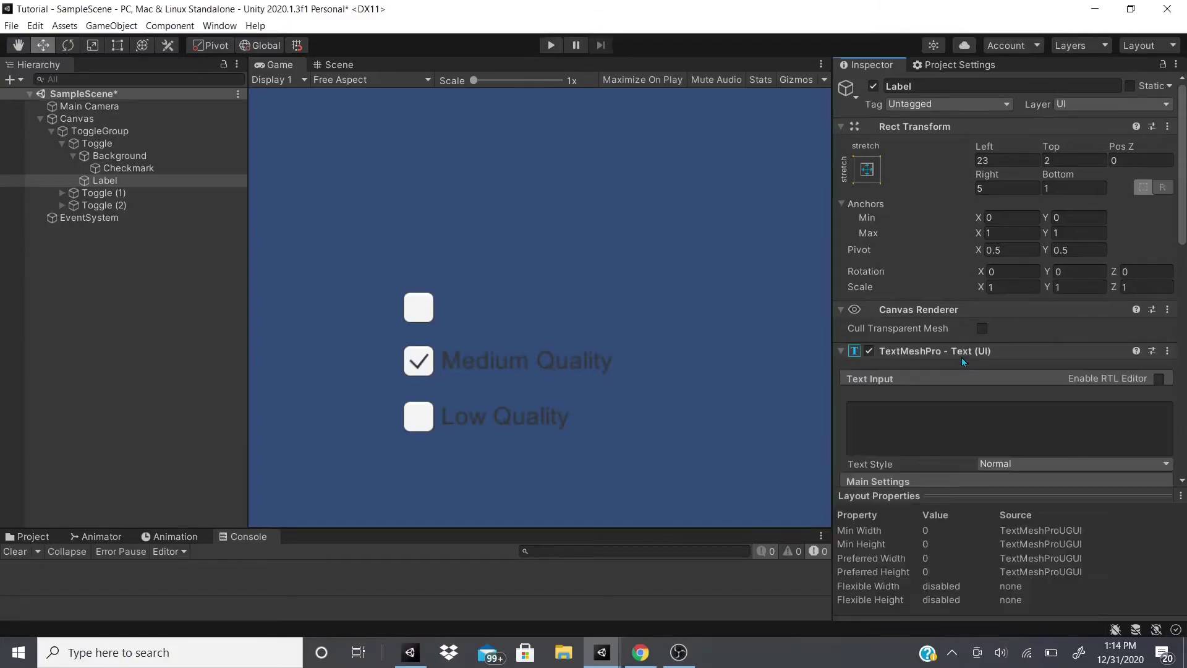
Step: Enter 'High Quality' as the TextMeshPro label text and shrink the font size to 8.7
scroll(932, 348, "down", 3)
left_click(968, 285)
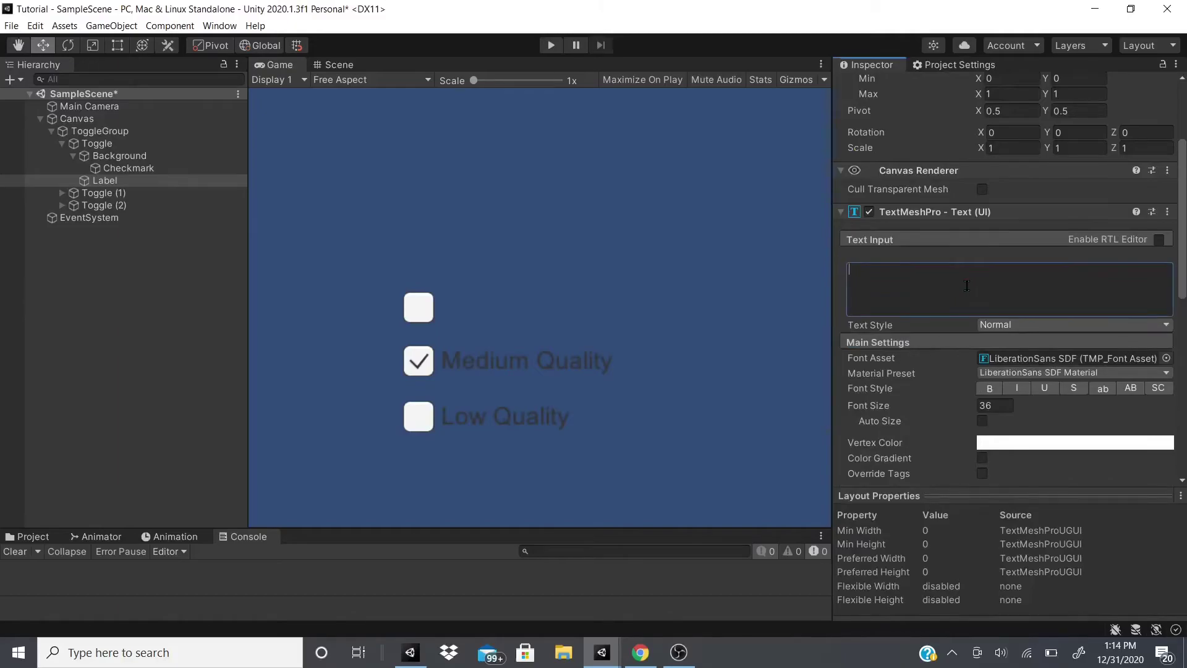
type("HIgh")
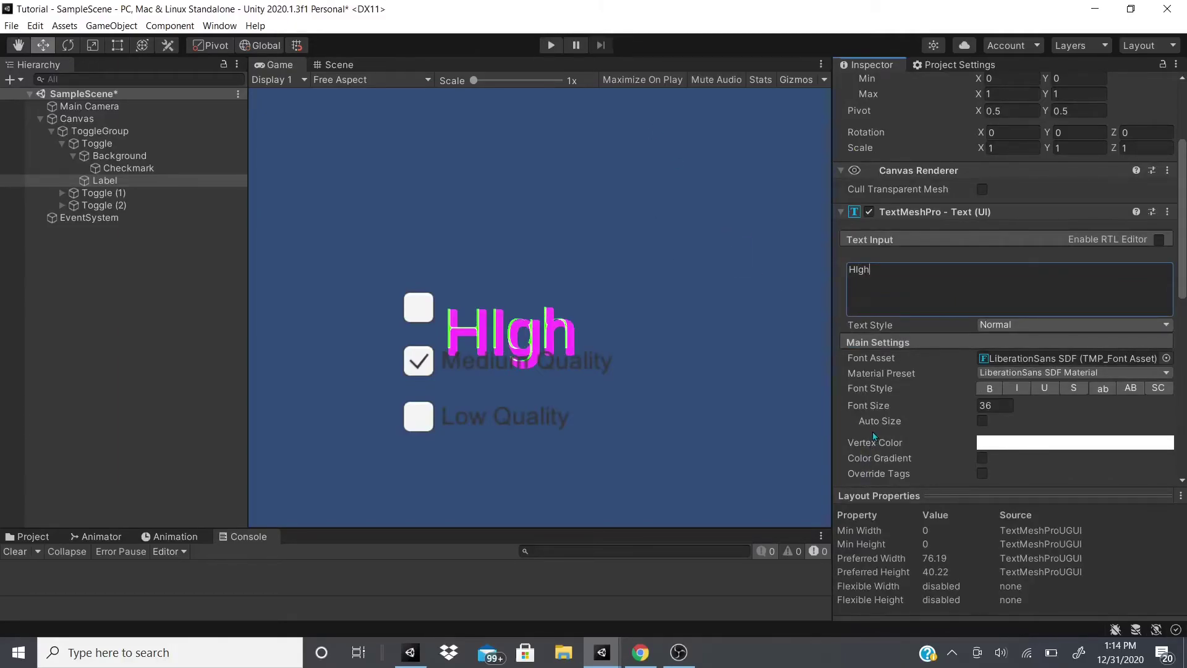
left_click_drag(866, 399, 395, 405)
left_click(895, 308)
key("ctrl+a")
type("High QUa")
key("BackSpace")
key("BackSpace")
type("uality")
scroll(895, 308, "down", 10)
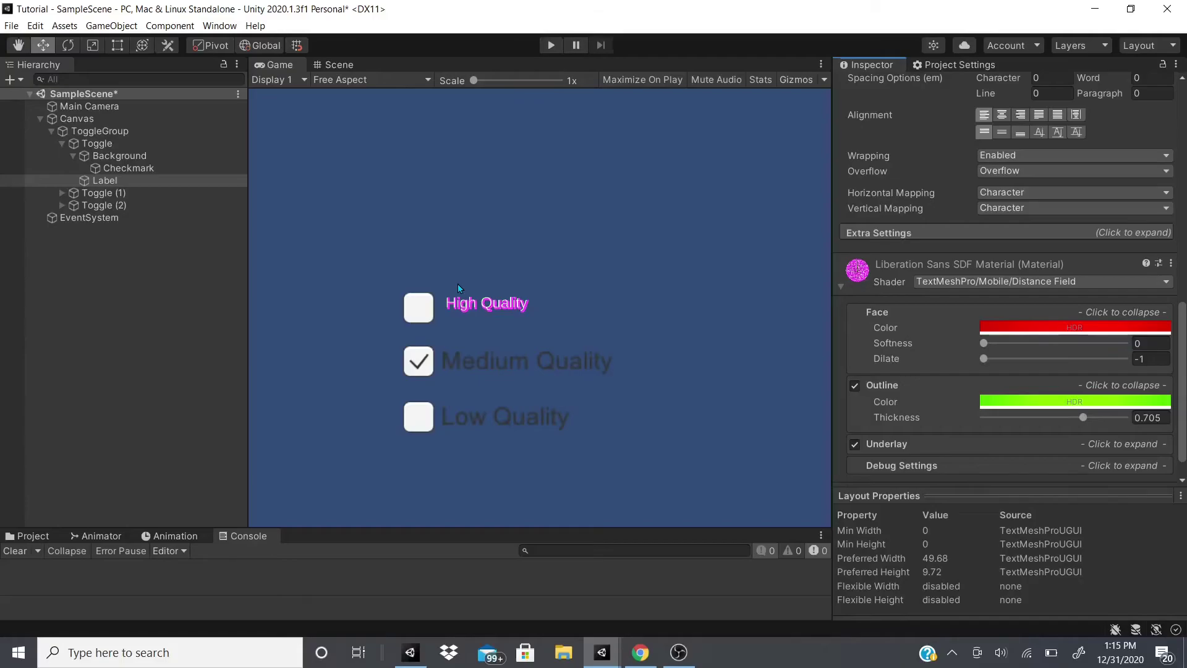
Step: Collapse Background, the first Toggle and ToggleGroup in the Hierarchy
left_click(73, 156)
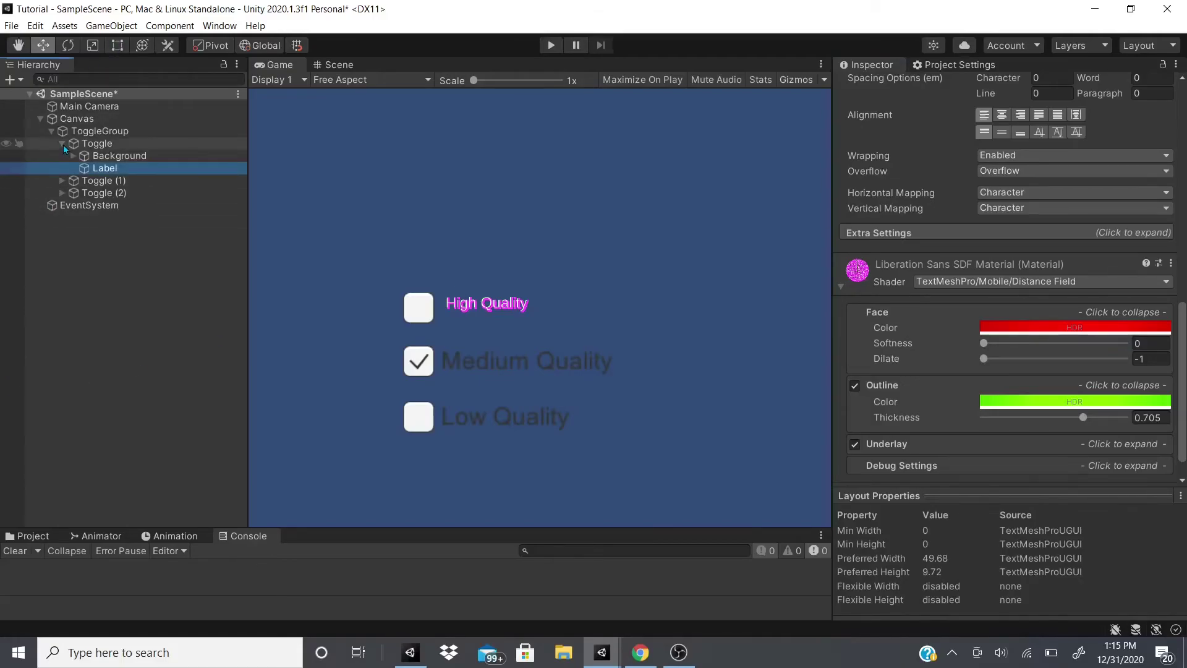
left_click(63, 144)
left_click(51, 131)
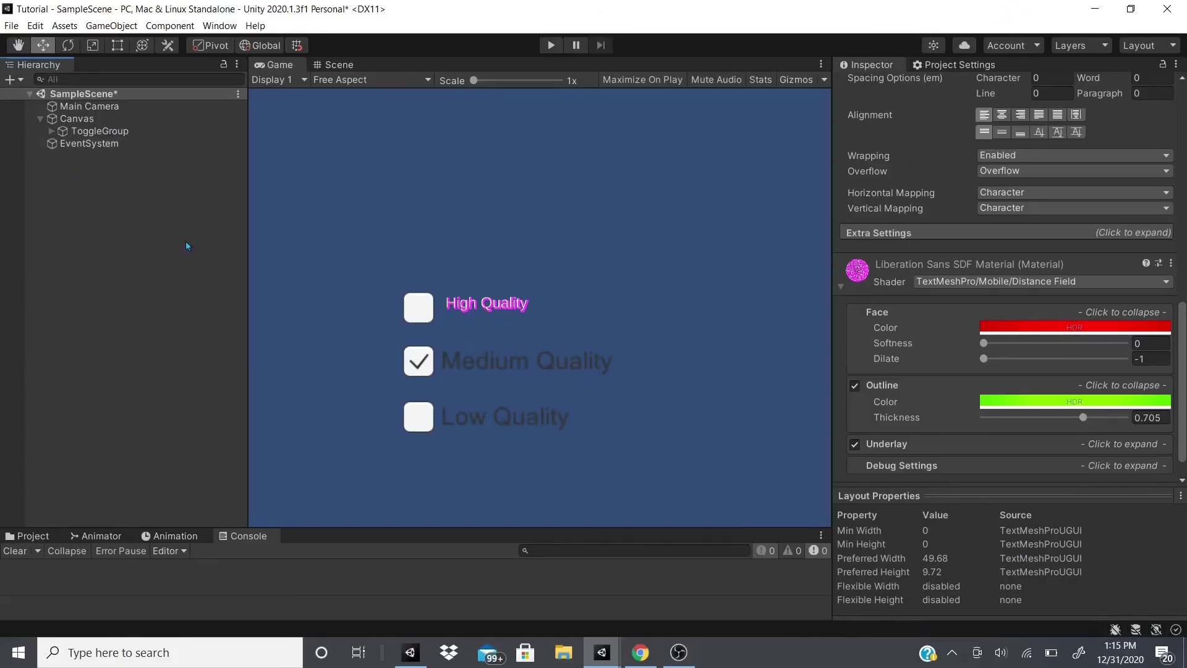
scroll(937, 379, "up", 10)
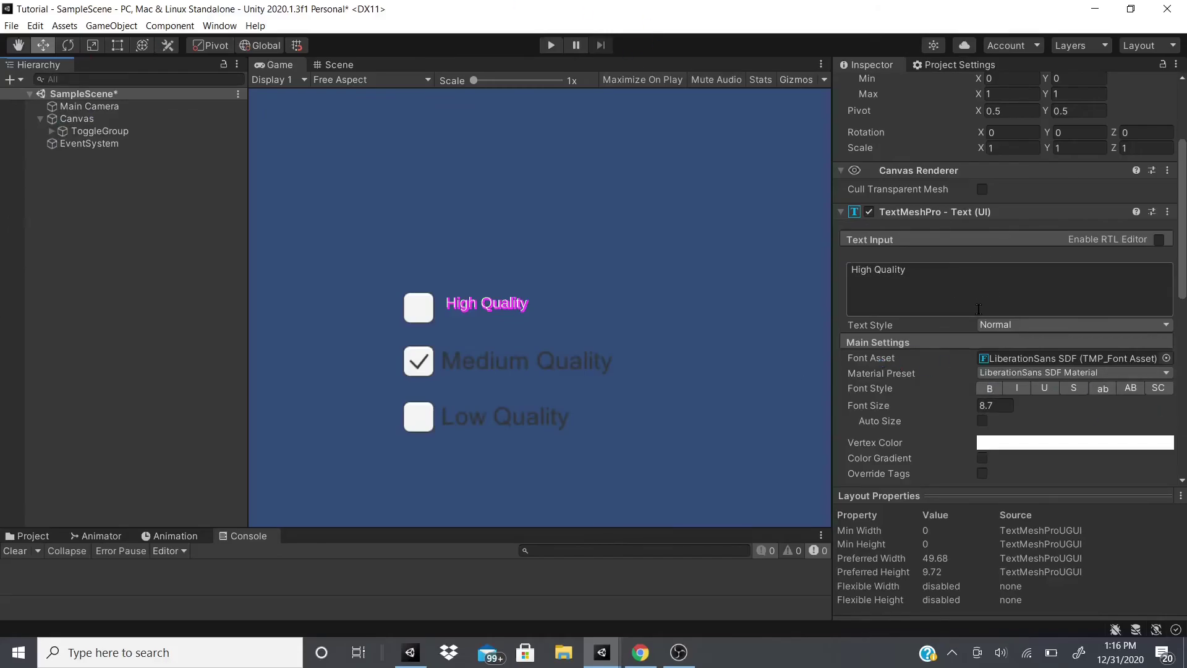
Step: Select ToggleGroup, expand down to Checkmark, then fold the whole branch back up
left_click(47, 134)
left_click(51, 131)
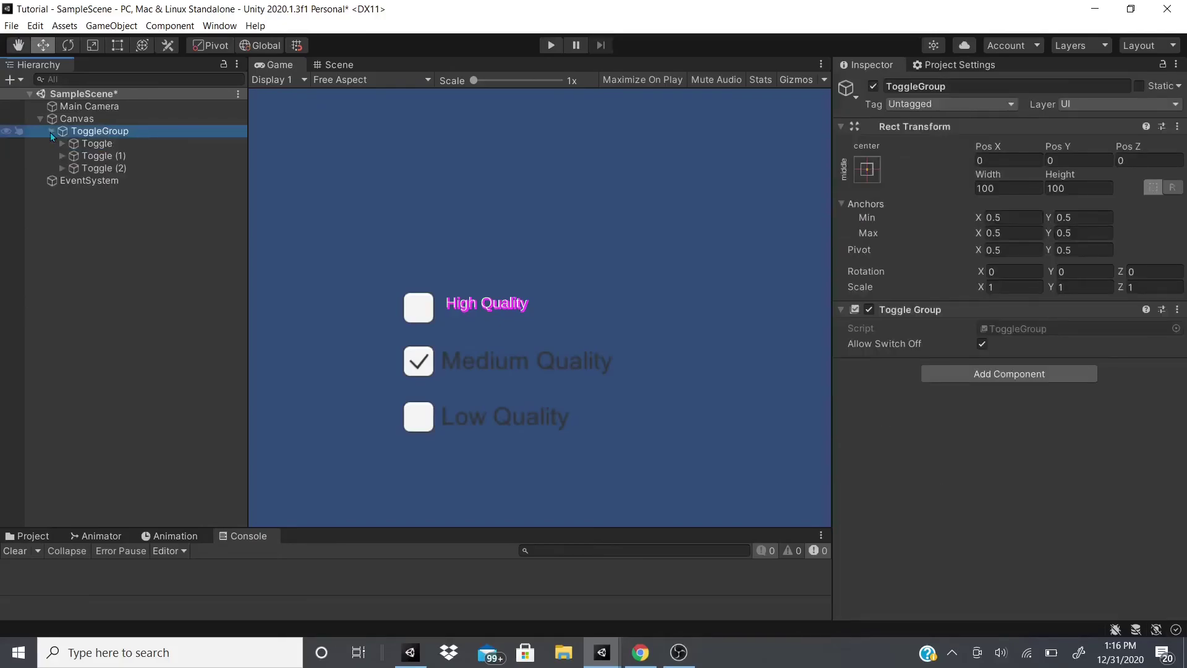
left_click(61, 144)
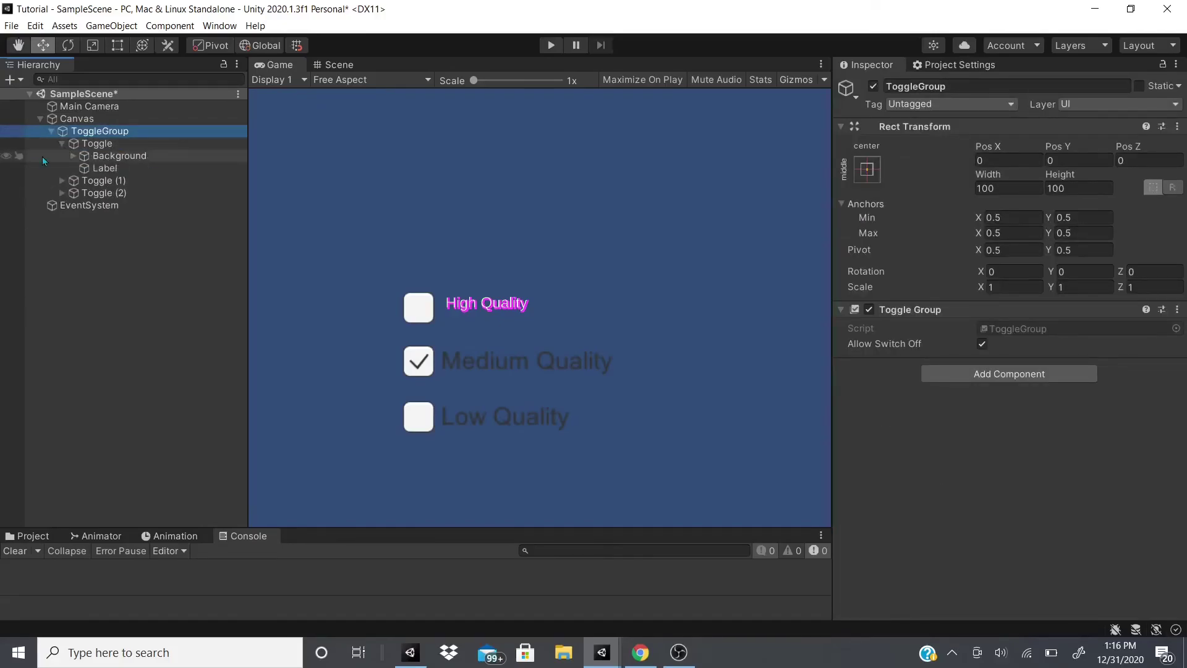
left_click(73, 156)
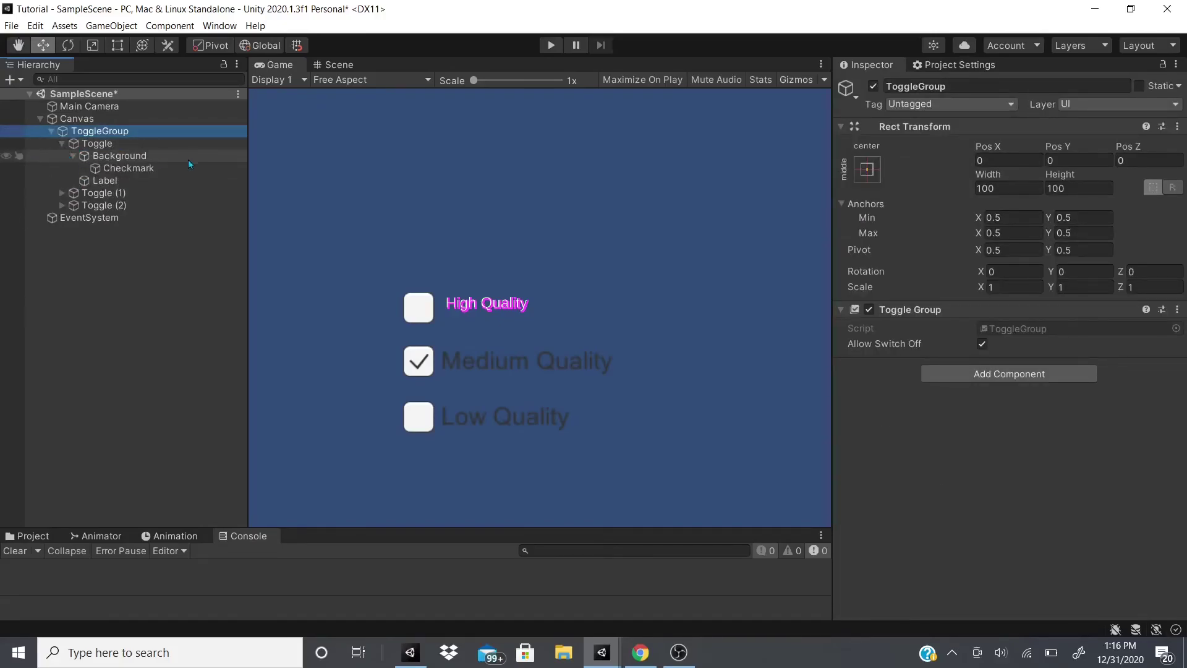
left_click(72, 157)
left_click(60, 155)
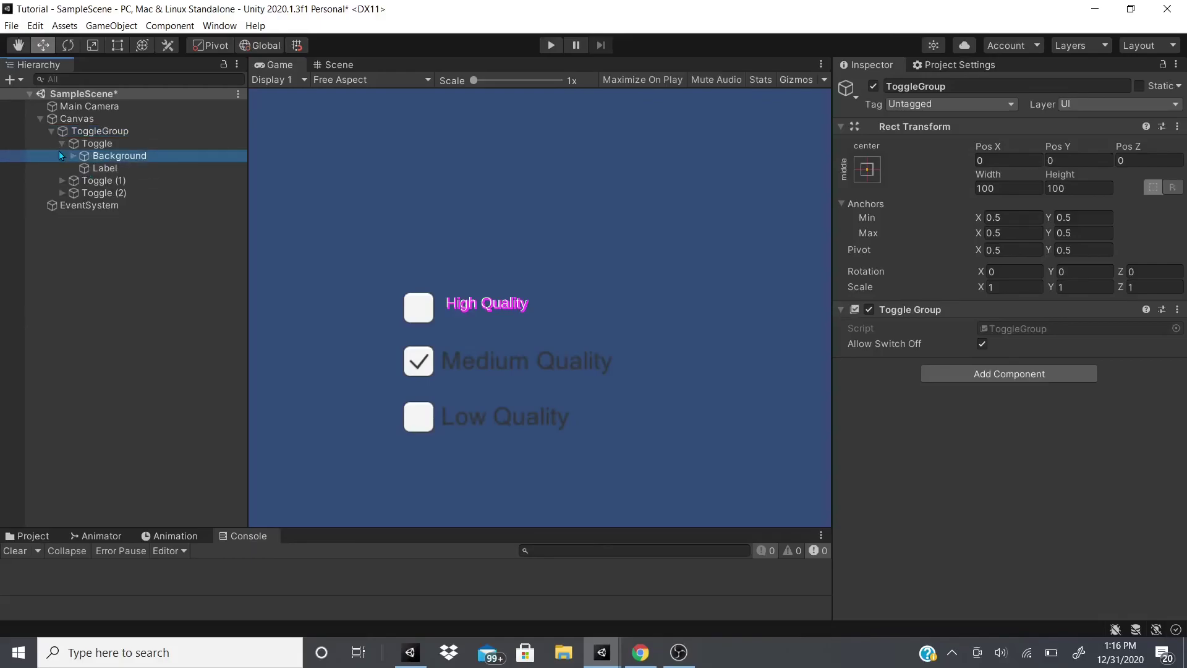
left_click(61, 144)
left_click(50, 131)
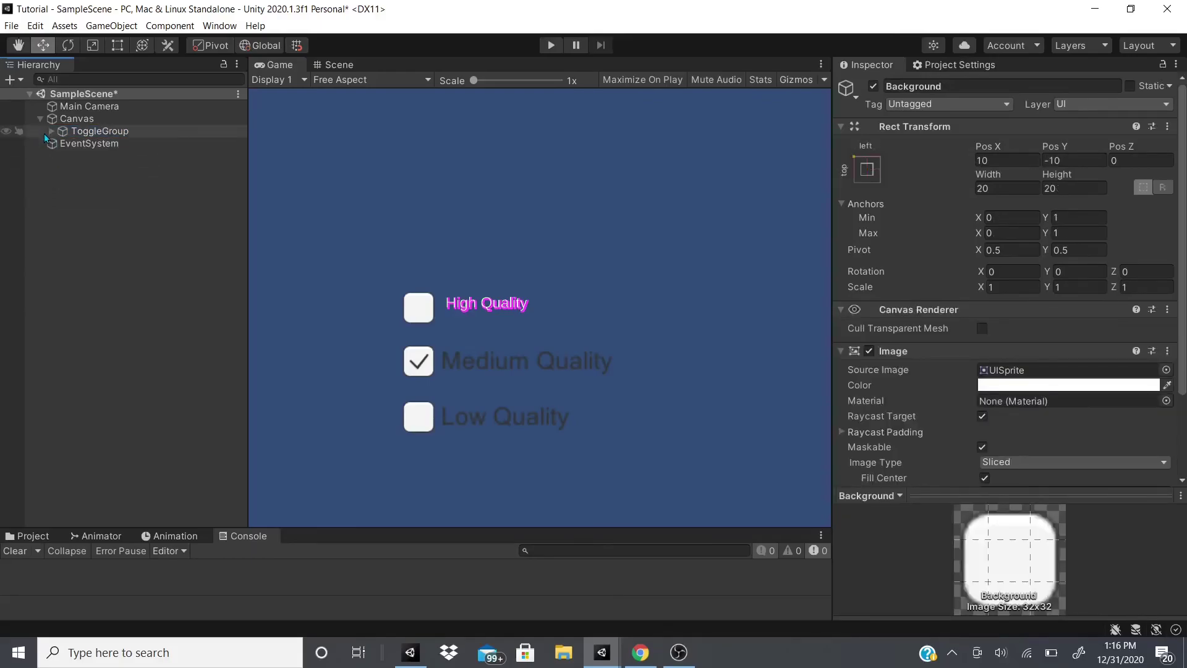
right_click(98, 121)
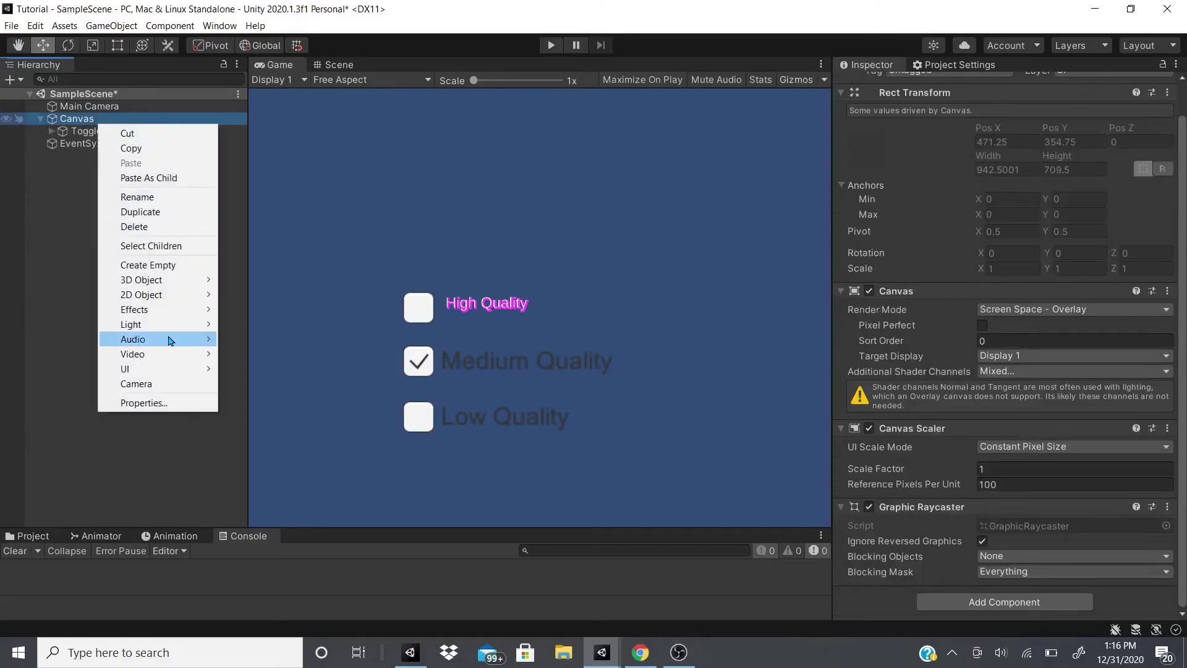
mouse_move(173, 369)
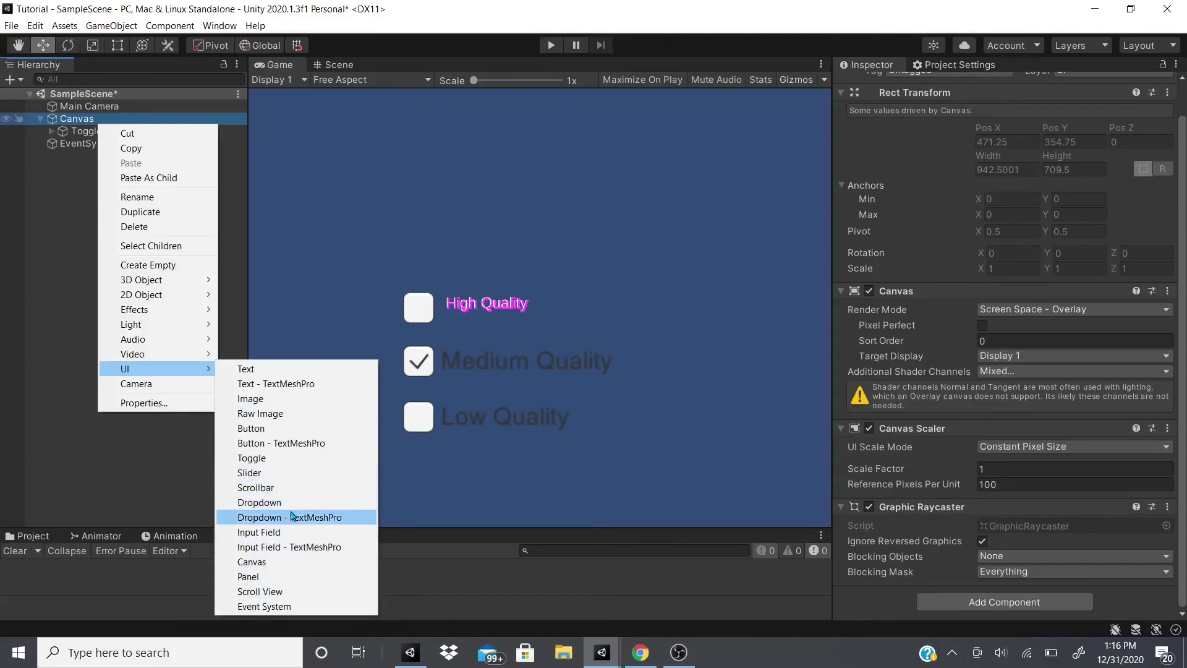
left_click(148, 454)
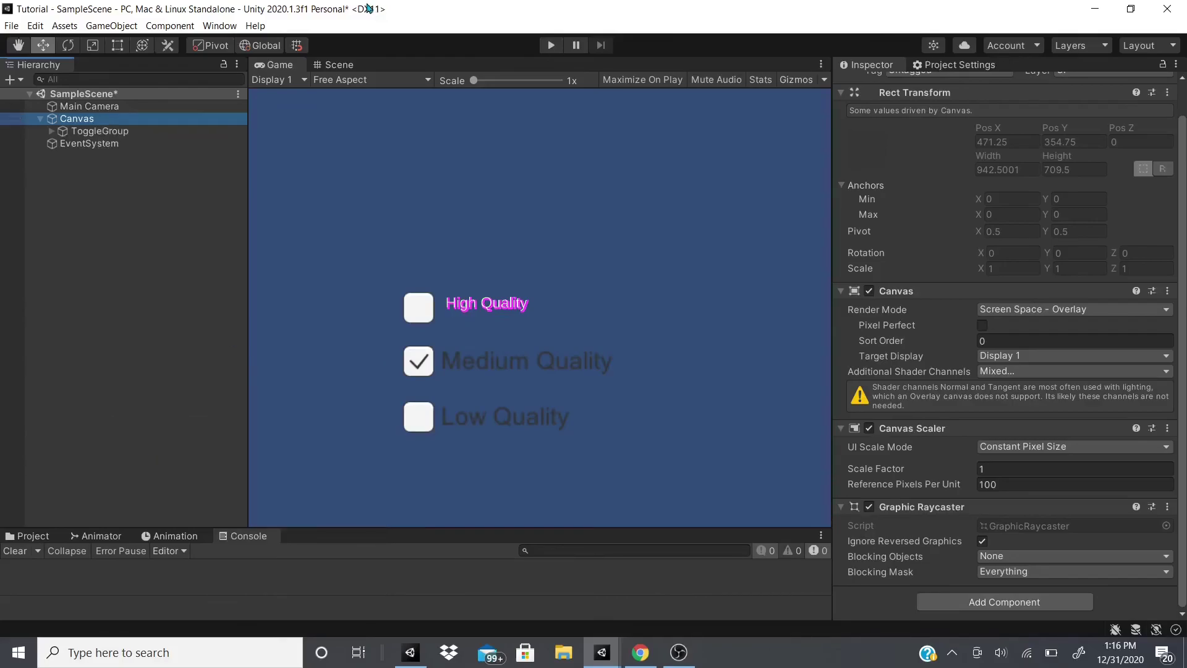